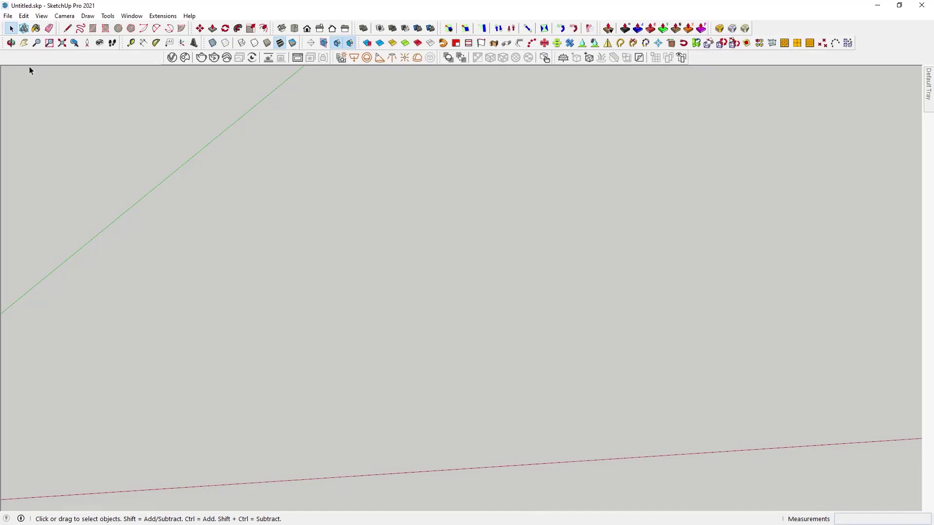
Step: Import the round slatted shelf JPG as an image
left_click(7, 15)
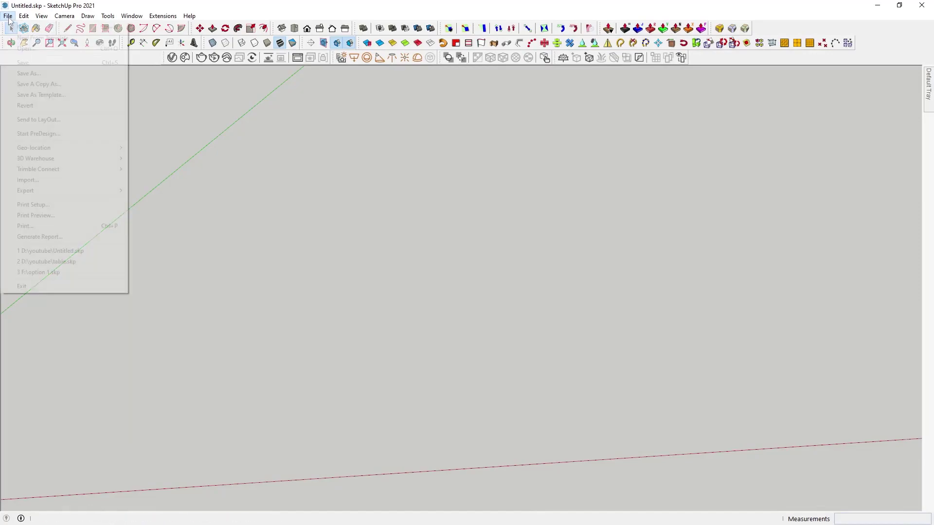
left_click(53, 182)
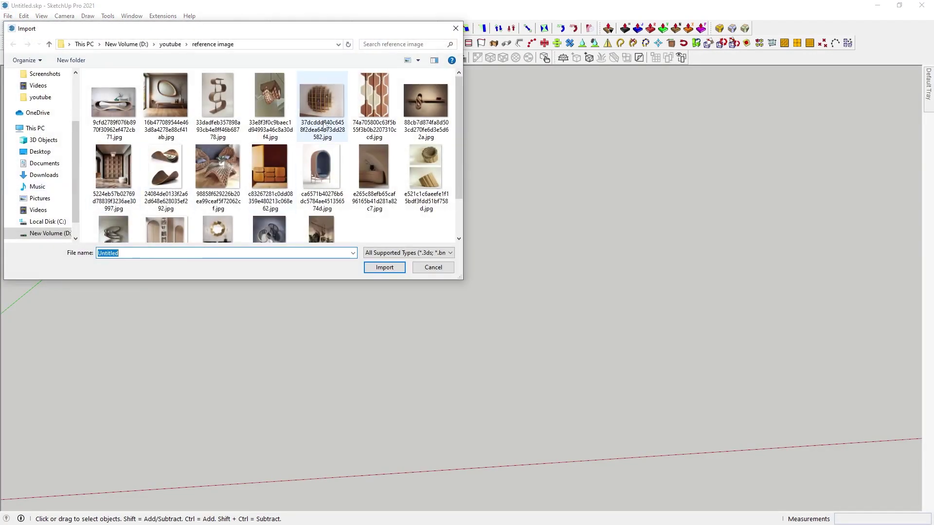
mouse_move(322, 106)
left_click(321, 127)
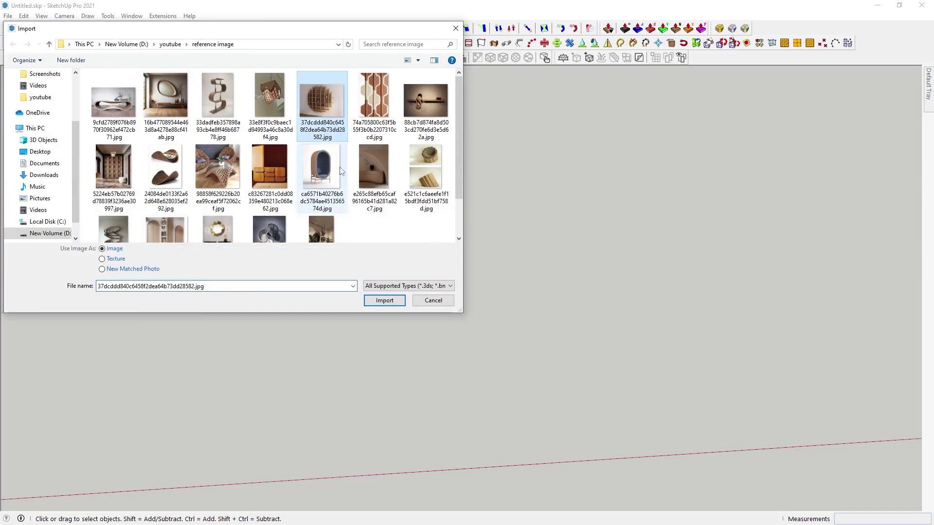
left_click(384, 300)
Step: Place the photo with its corner at the origin, size it, and switch to Top view
scroll(431, 310, "down", 2)
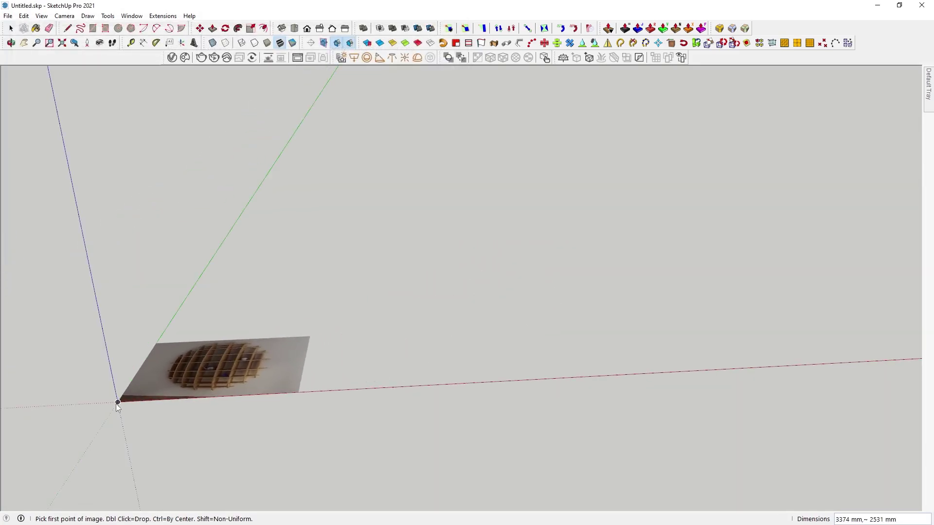
left_click(117, 402)
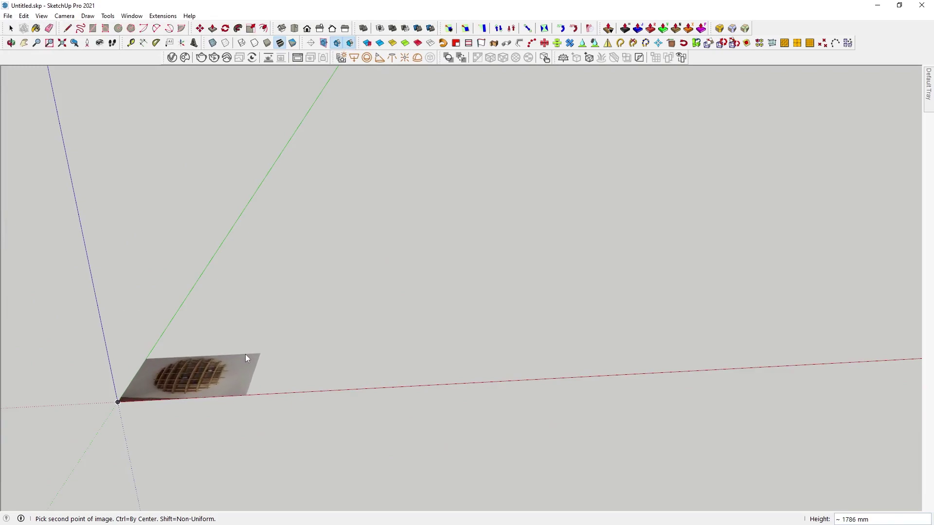
left_click(245, 359)
scroll(264, 363, "down", 2)
key("F2")
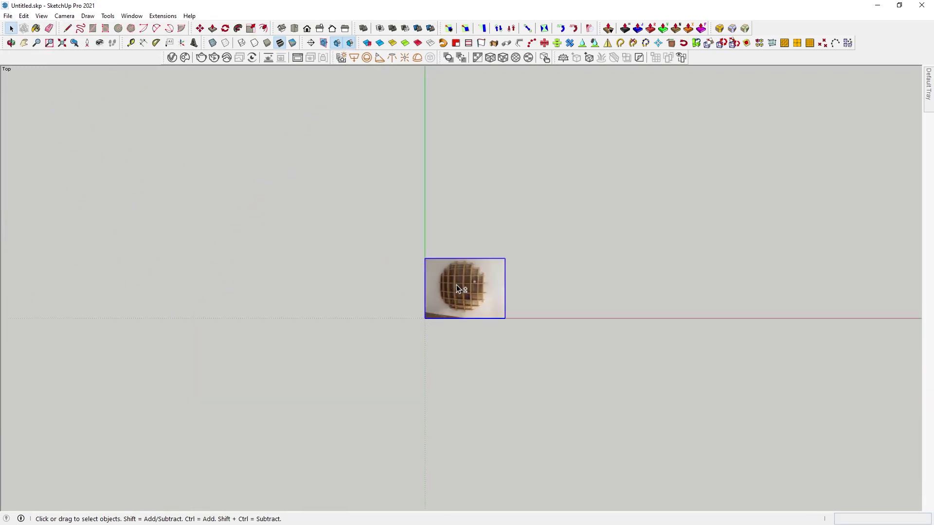
Step: Draw a 300 mm-radius circle on the ground beside the reference photo
scroll(510, 310, "up", 3)
scroll(496, 338, "up", 2)
mouse_move(497, 338)
middle_mouse_down()
mouse_move(605, 294)
mouse_move(531, 345)
mouse_move(550, 355)
middle_mouse_up()
key("c")
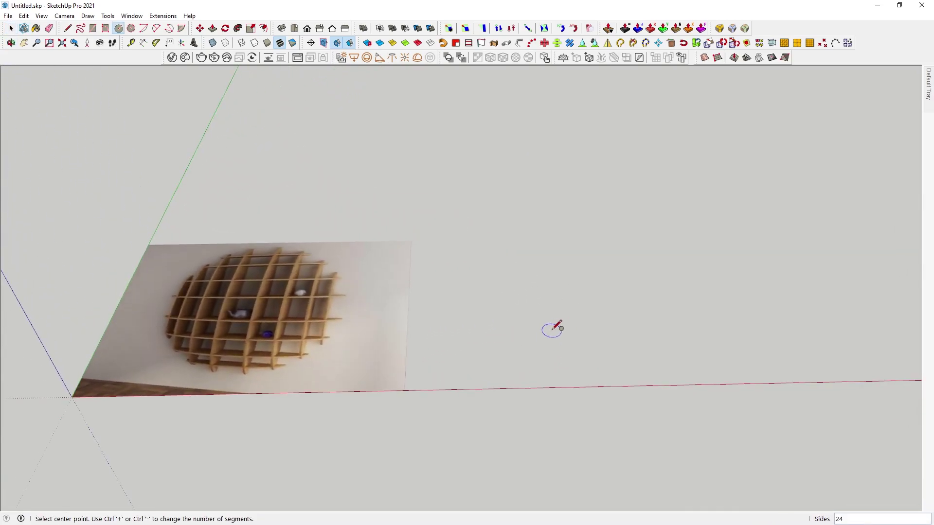
left_click(554, 331)
scroll(564, 316, "up", 1)
scroll(569, 311, "up", 1)
scroll(575, 304, "down", 1)
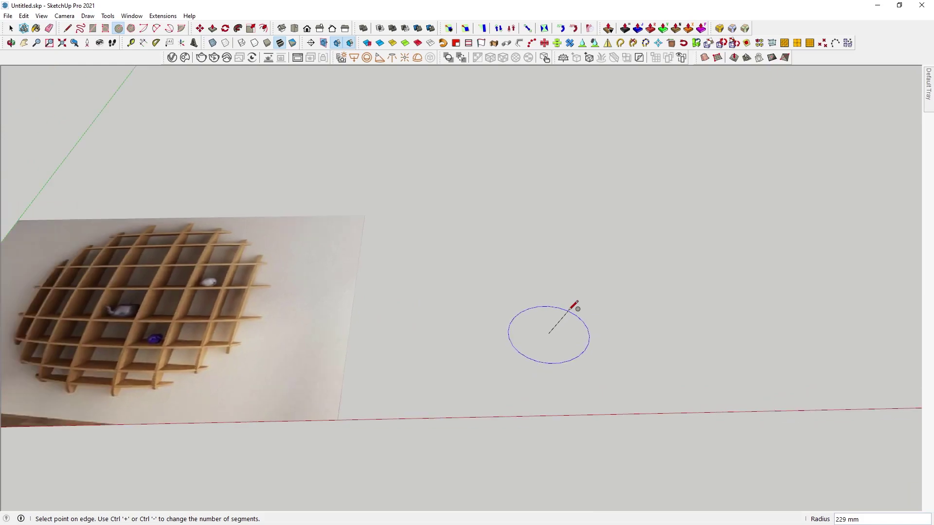
type("300")
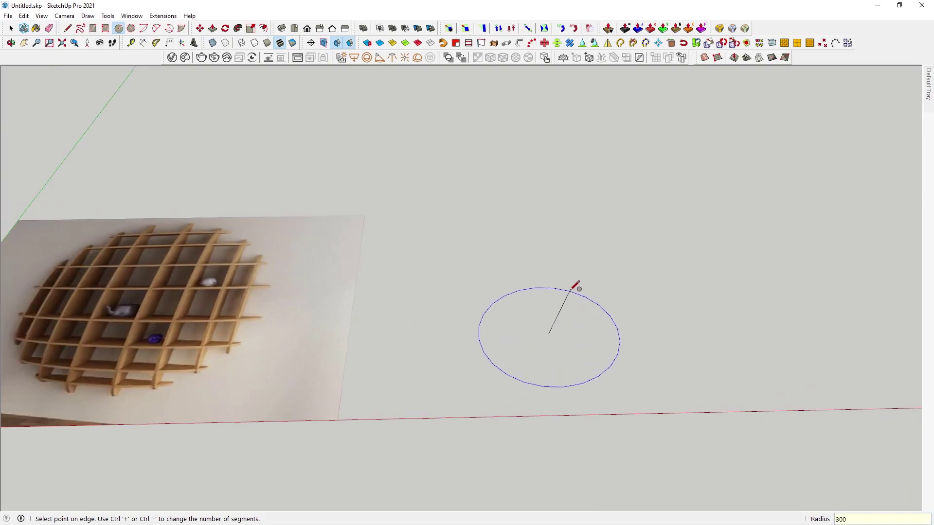
key("Return")
Step: Change the circle's segment count from 24 to 200
key("space")
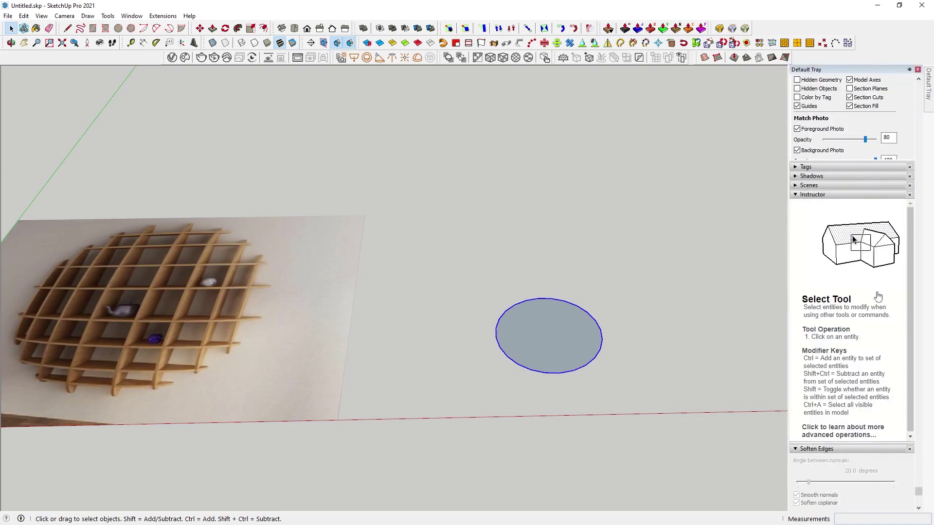
scroll(843, 126, "up", 5)
scroll(843, 126, "up", 5)
scroll(843, 125, "up", 5)
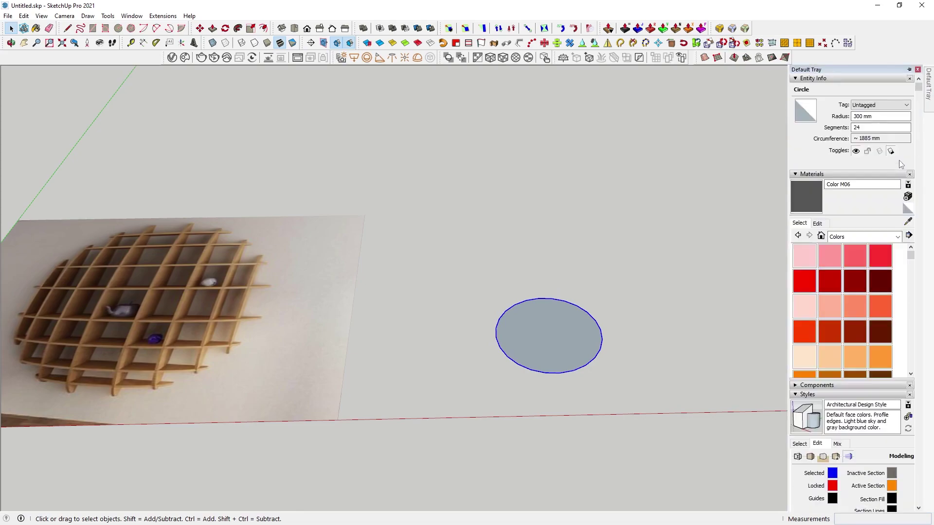
type("2")
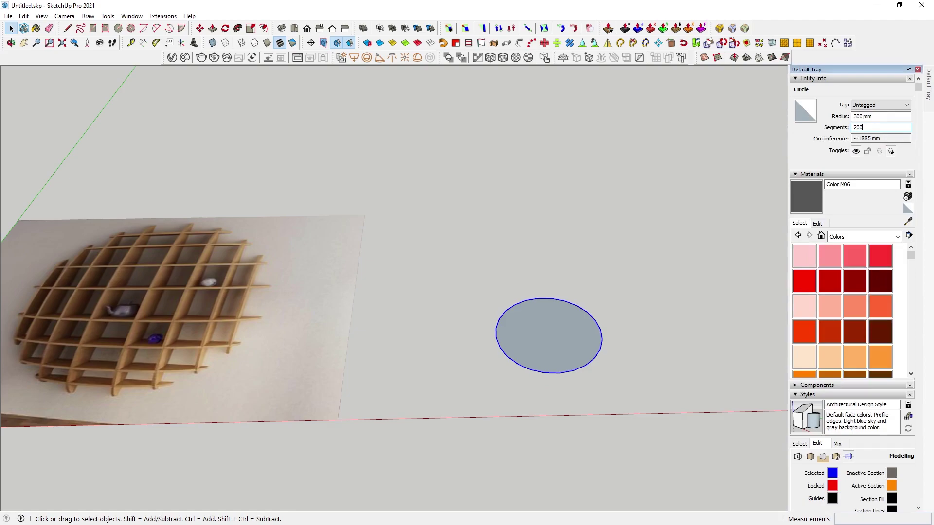
key("Return")
Step: Select the disc and start a move, cancelling it to leave the disc in place
left_click(582, 343)
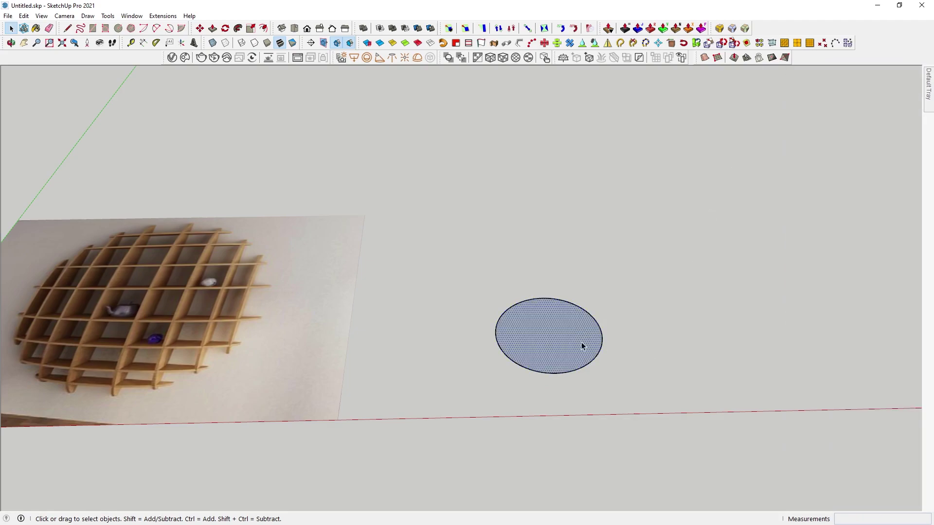
middle_click_drag(582, 345, 641, 283)
key("m")
left_click(575, 333)
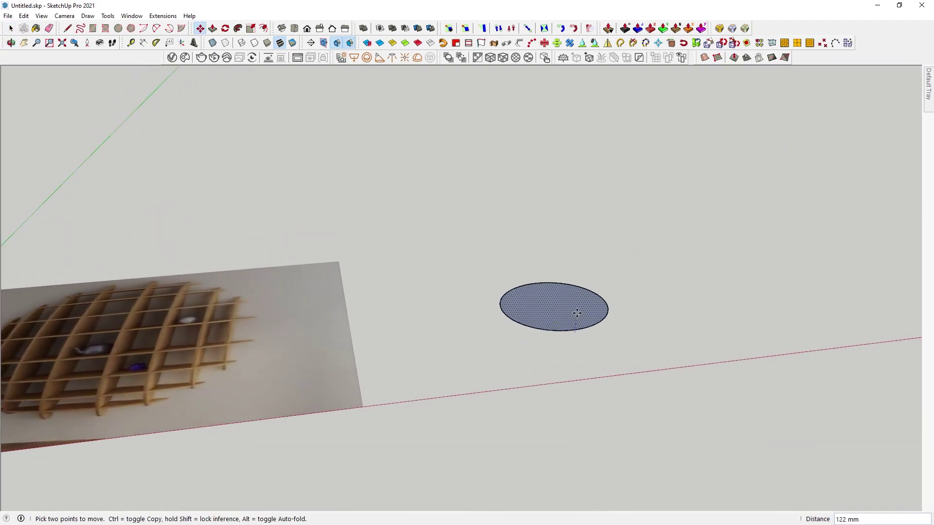
key("space")
key("c")
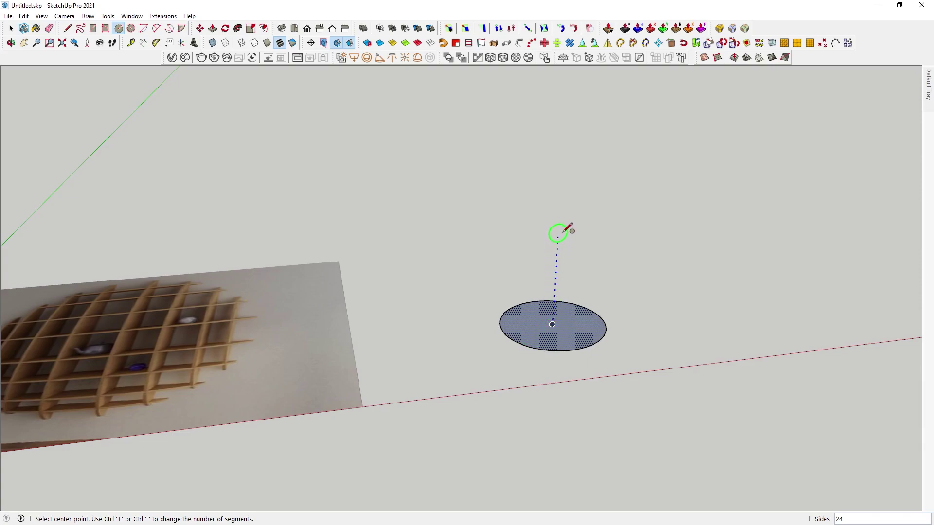
Step: Draw an upright circle centred above the disc and give it 200 segments
left_click(560, 216)
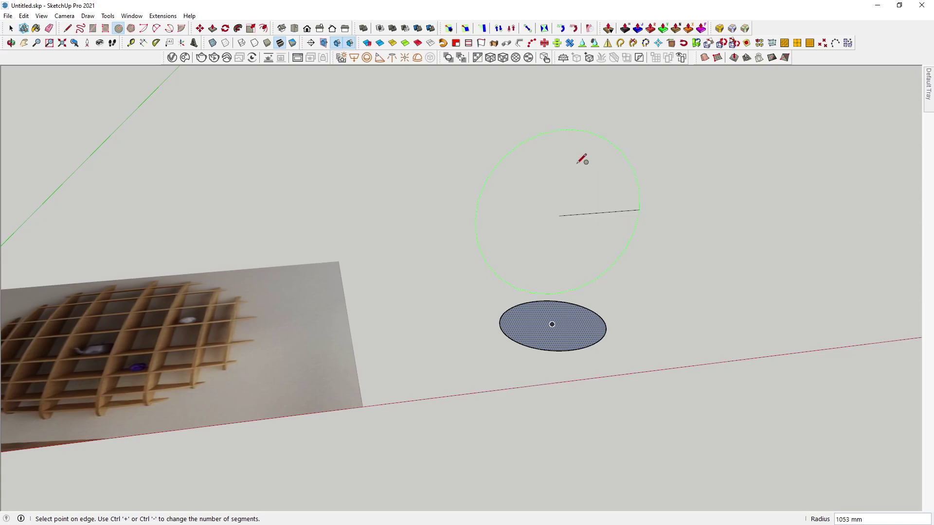
type("600")
key("Return")
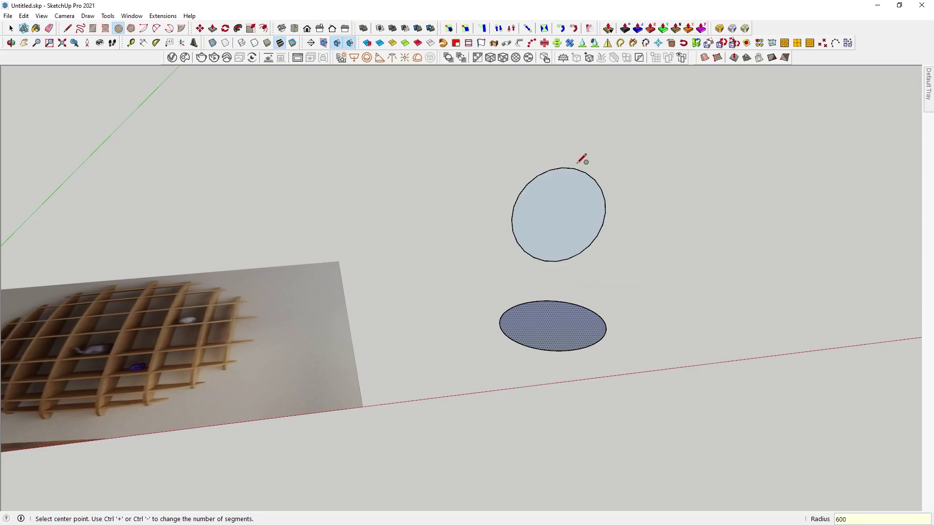
key("space")
mouse_move(605, 274)
middle_mouse_down()
mouse_move(567, 117)
mouse_move(603, 302)
middle_mouse_up()
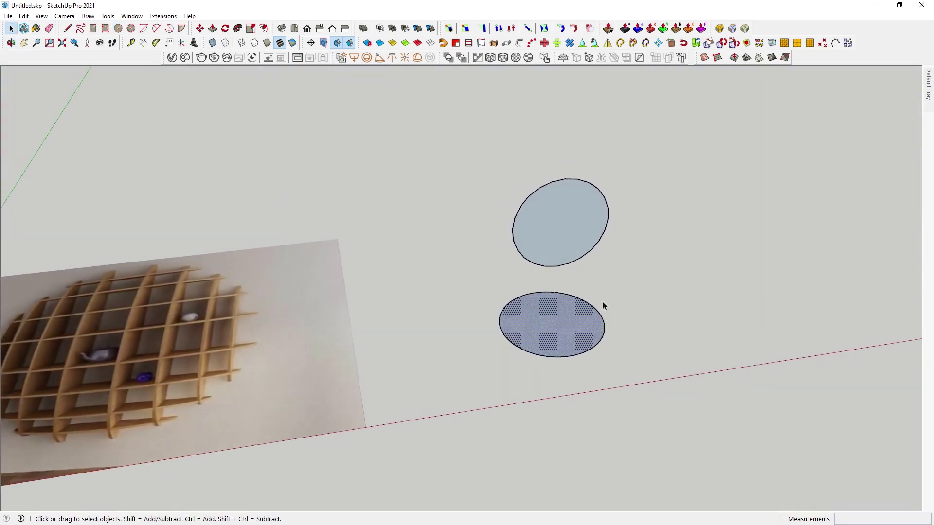
left_click(602, 240)
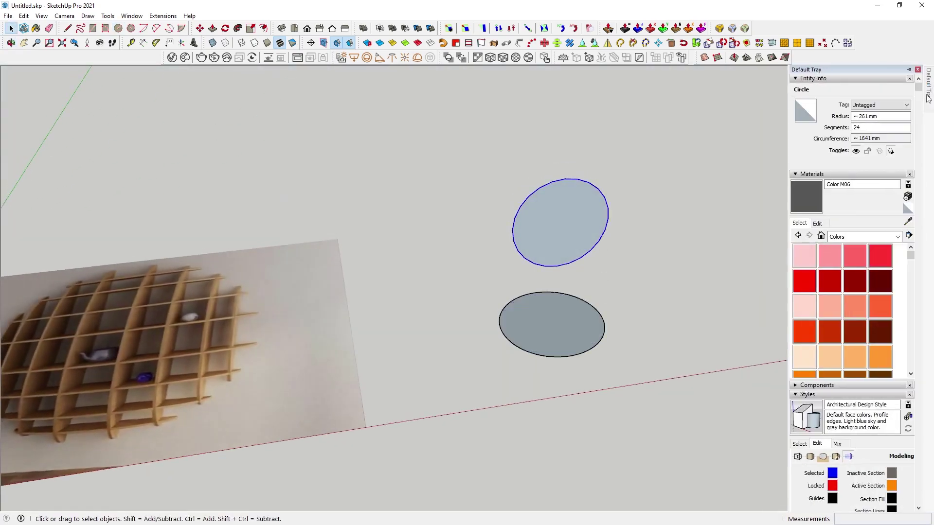
double_click(857, 127)
type("200")
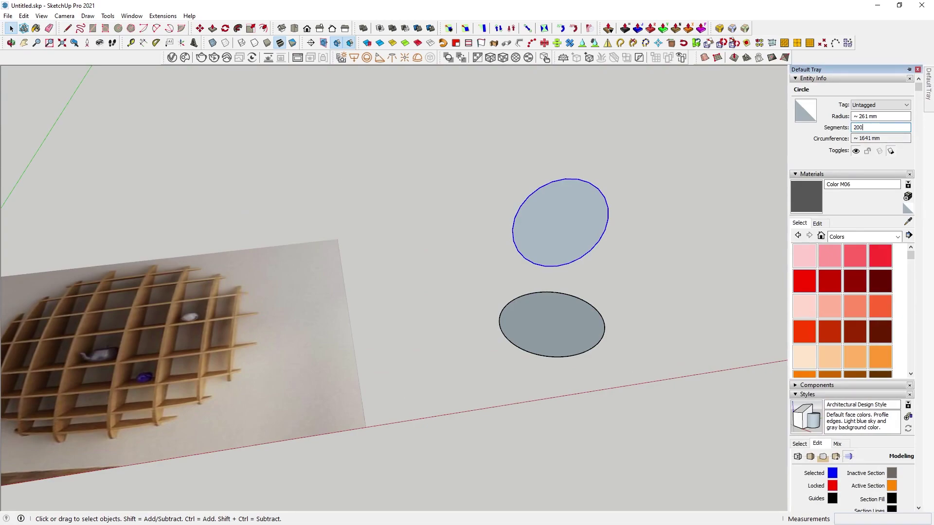
key("Return")
Step: With the disc face as the path, Follow Me the upright circle into a sphere
left_click(598, 310)
mouse_move(599, 310)
middle_mouse_down()
mouse_move(671, 275)
mouse_move(657, 273)
middle_mouse_up()
left_click(657, 269)
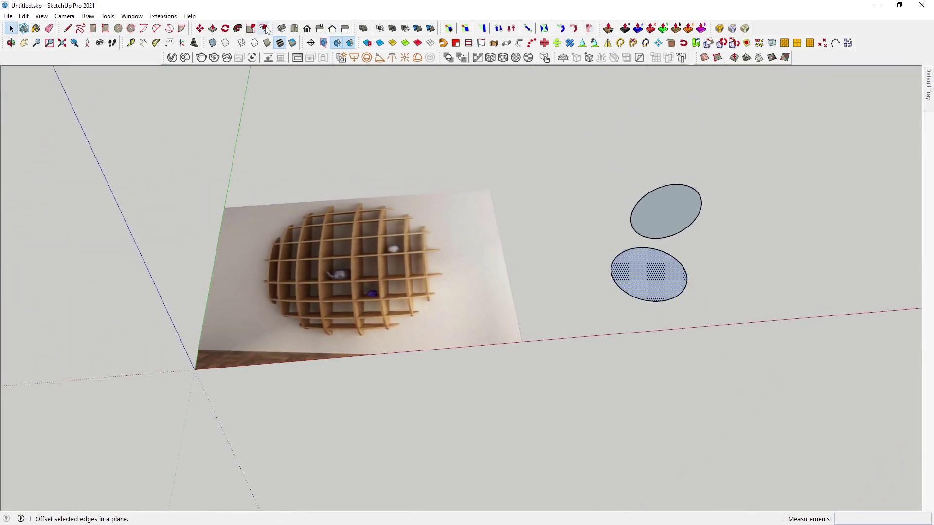
left_click(240, 28)
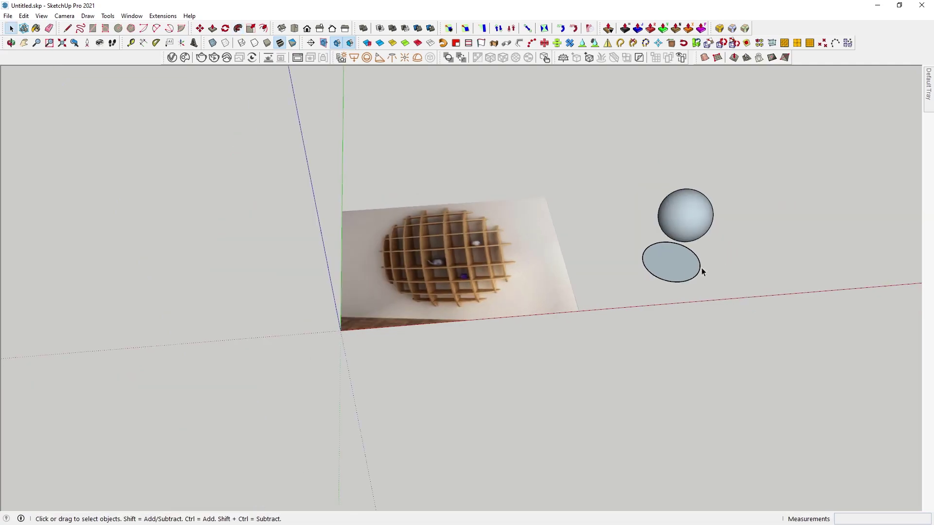
middle_click_drag(705, 266, 551, 288, "shift")
scroll(538, 293, "up", 2)
Step: Push/pull the disc into a short cylinder and make it a group
scroll(539, 294, "up", 2)
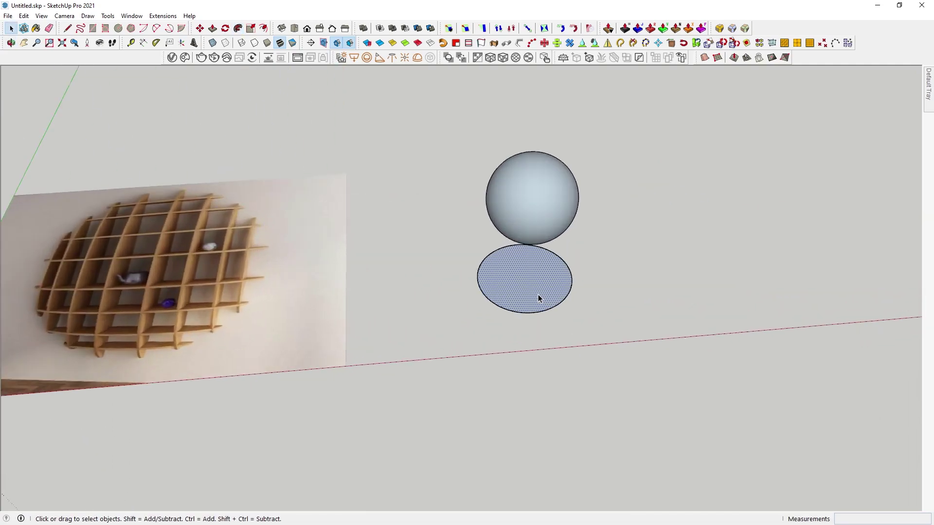
key("p")
left_click_drag(541, 293, 540, 307)
key("space")
triple_click(540, 303)
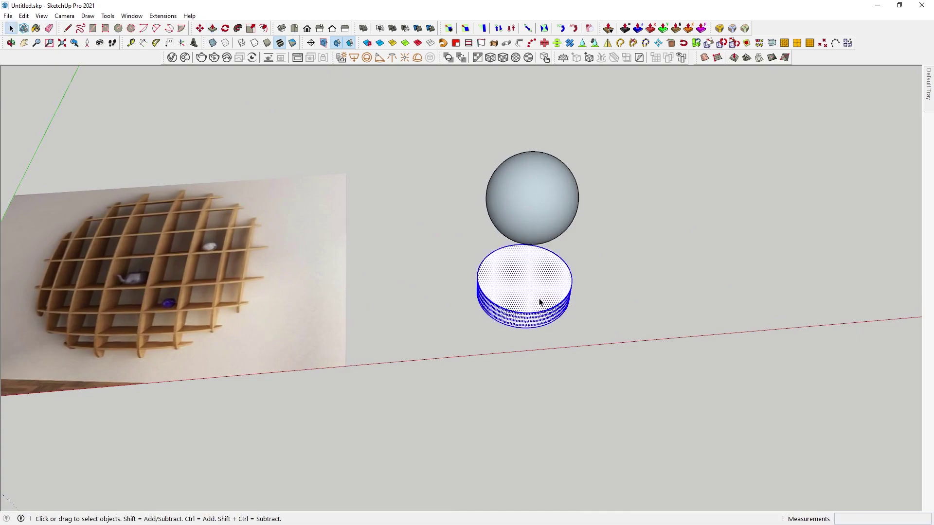
left_click(529, 374)
middle_click_drag(530, 375, 574, 104)
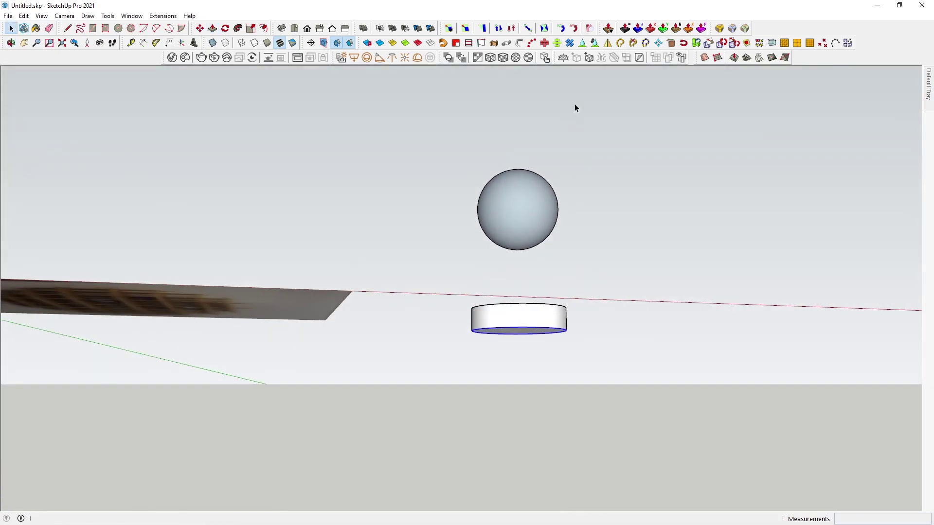
scroll(526, 350, "up", 1)
triple_click(530, 319)
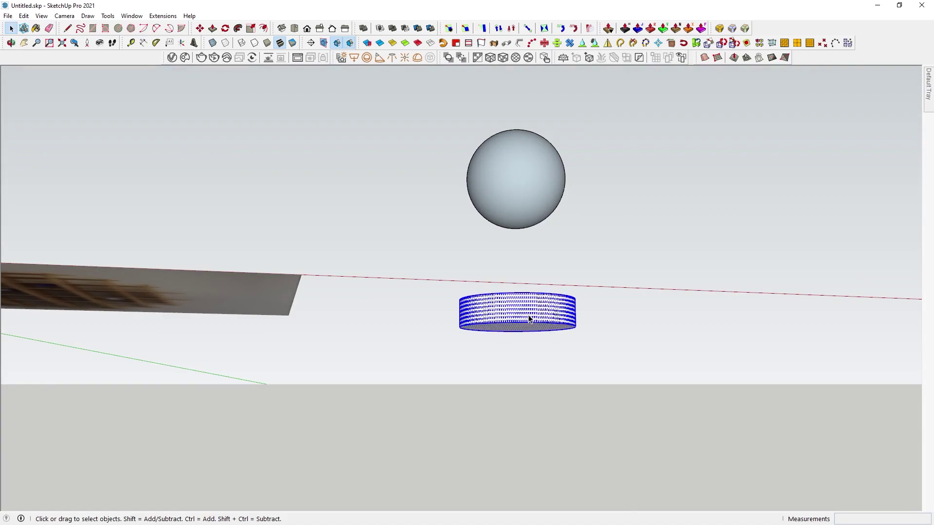
right_click(529, 319)
left_click(611, 244)
Step: Reverse the sphere's faces to point outward and make the sphere a group
middle_click_drag(609, 214, 567, 413)
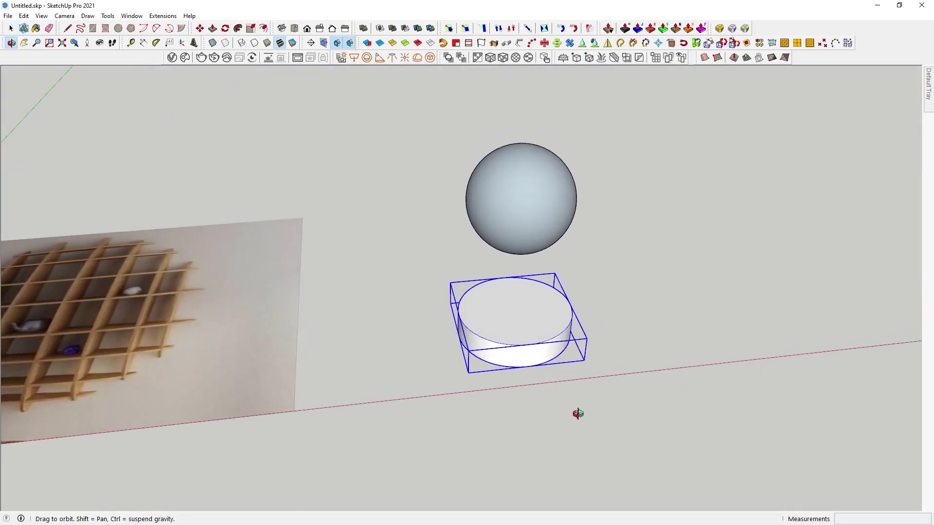
left_click(534, 217)
right_click(534, 216)
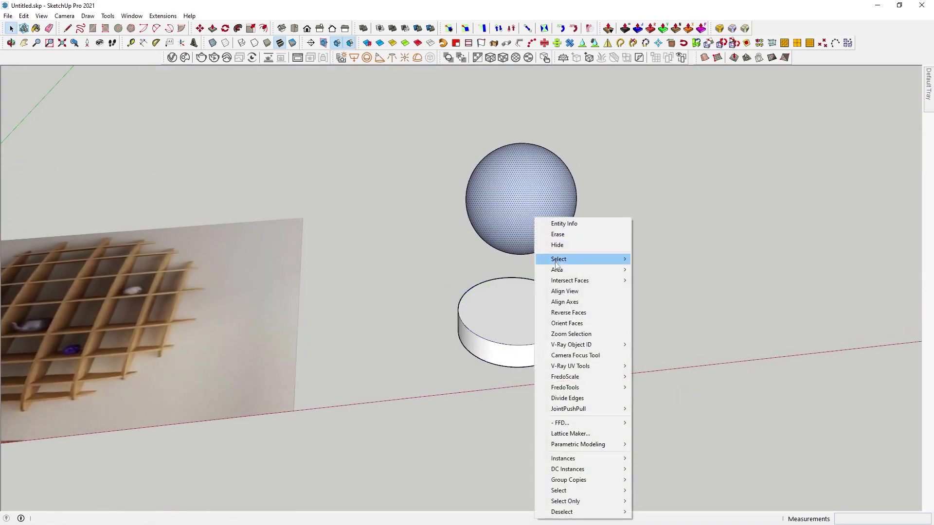
left_click(579, 312)
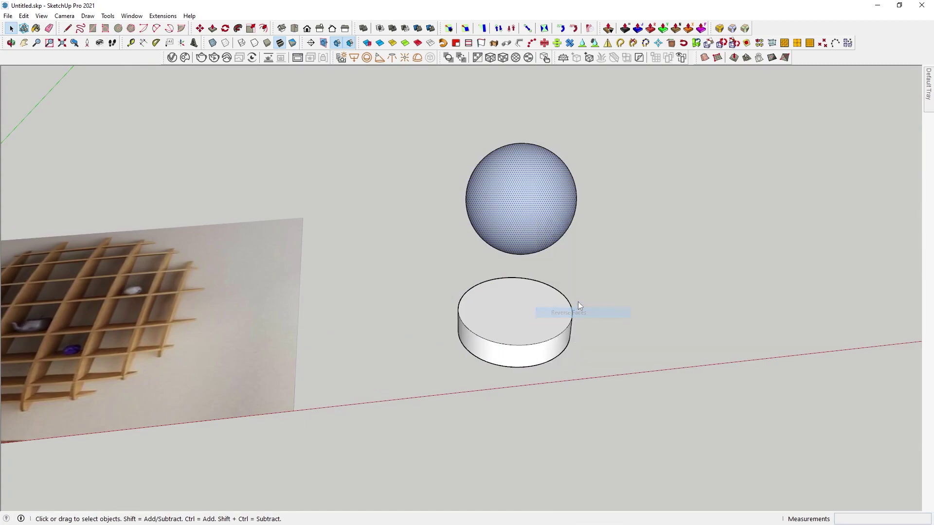
triple_click(544, 220)
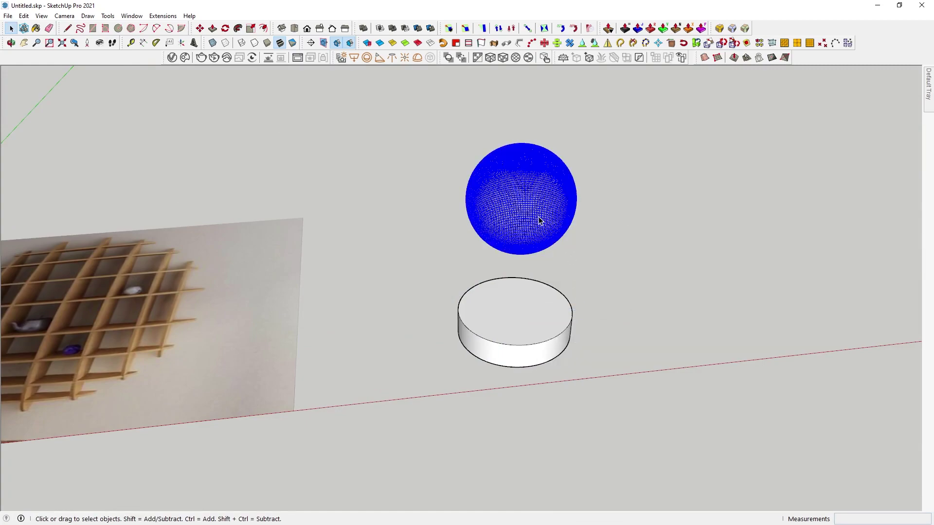
right_click(540, 220)
left_click(580, 245)
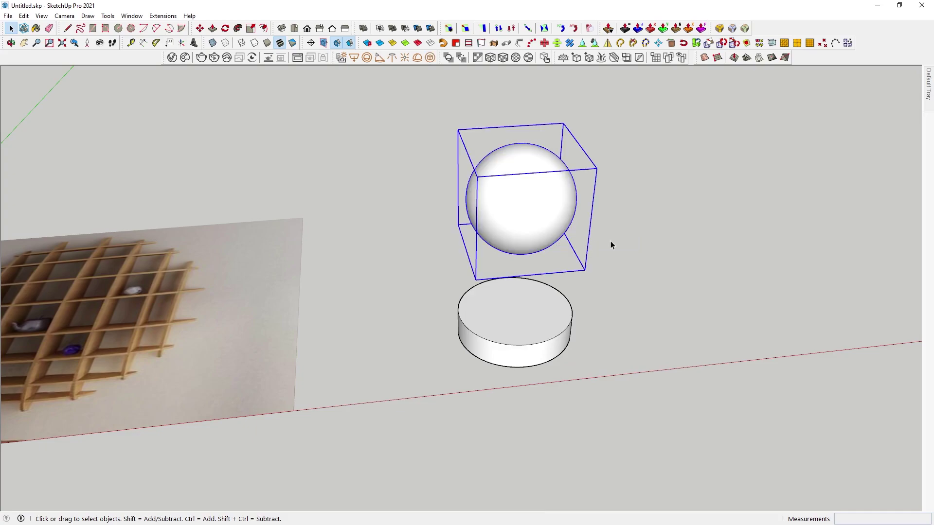
left_click(611, 241)
mouse_move(611, 240)
middle_mouse_down()
mouse_move(529, 303)
mouse_move(532, 320)
middle_mouse_up()
left_click(529, 302)
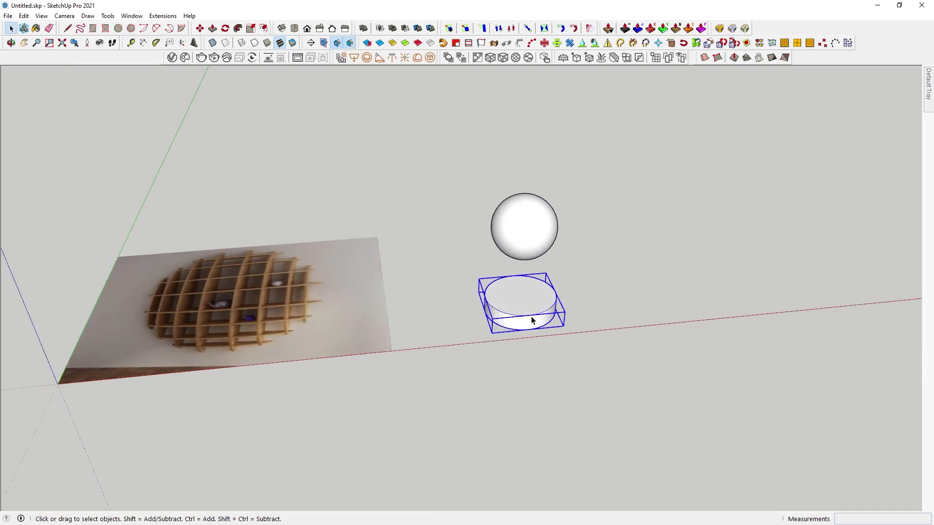
Step: In Front view, lift the cylinder up the blue axis onto the sphere
key("2")
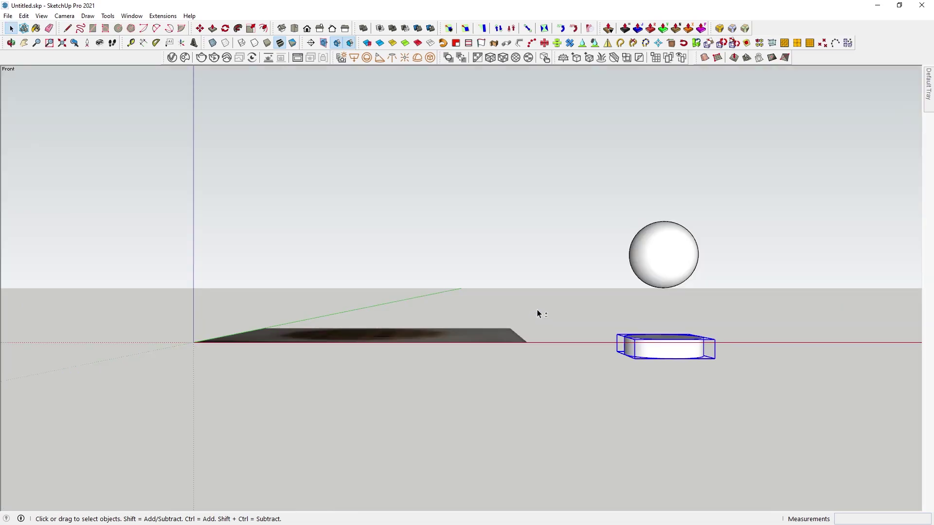
key("v")
key("m")
left_click(686, 318)
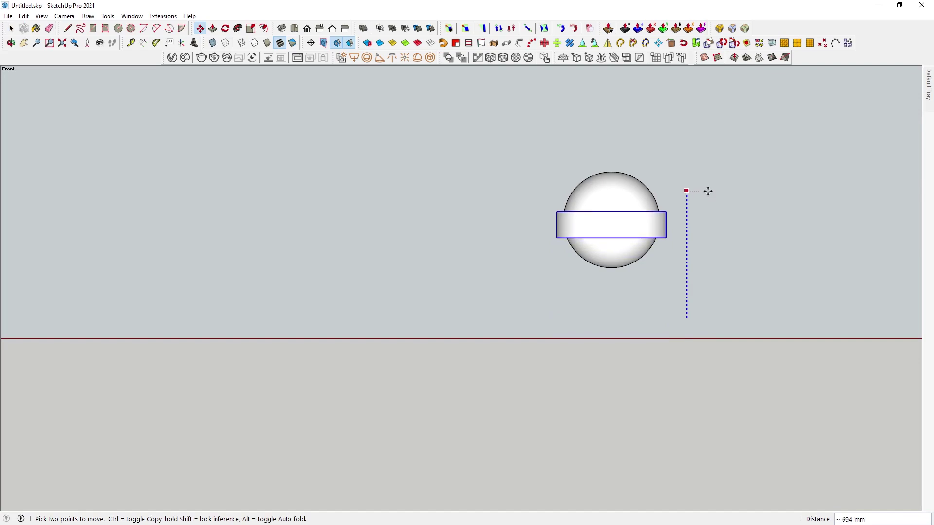
left_click(711, 172)
mouse_move(711, 172)
middle_mouse_down()
mouse_move(647, 203)
mouse_move(706, 397)
mouse_move(624, 362)
mouse_move(626, 326)
mouse_move(577, 323)
mouse_move(553, 180)
middle_mouse_up()
Step: Reposition the band higher around the sphere's upper part, then deselect it
key("2")
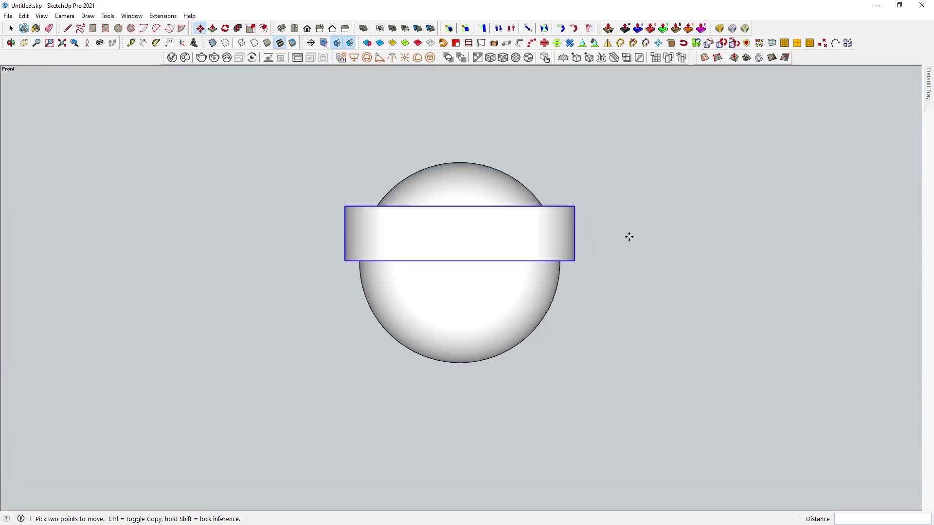
left_click(626, 233)
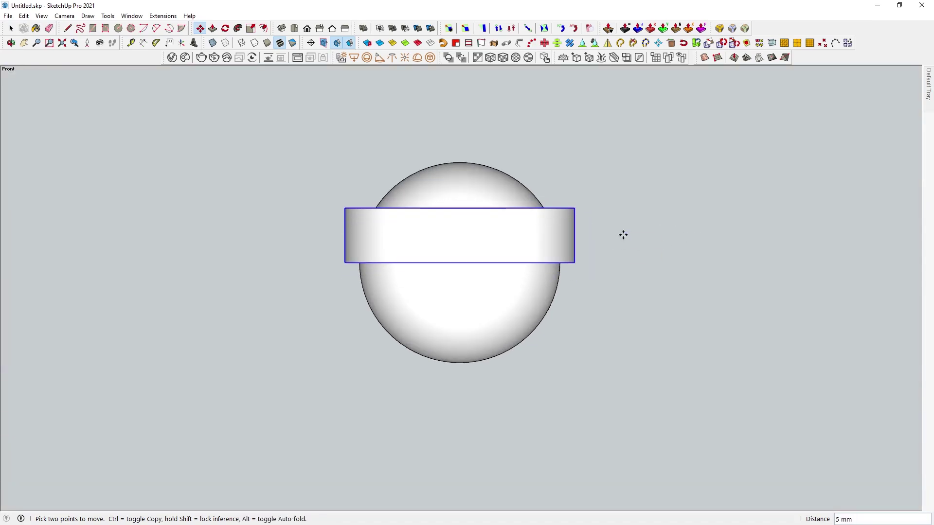
left_click(623, 234)
mouse_move(623, 233)
middle_mouse_down()
mouse_move(500, 224)
mouse_move(583, 369)
mouse_move(569, 333)
middle_mouse_up()
scroll(582, 367, "down", 5)
key("space")
left_click(602, 279)
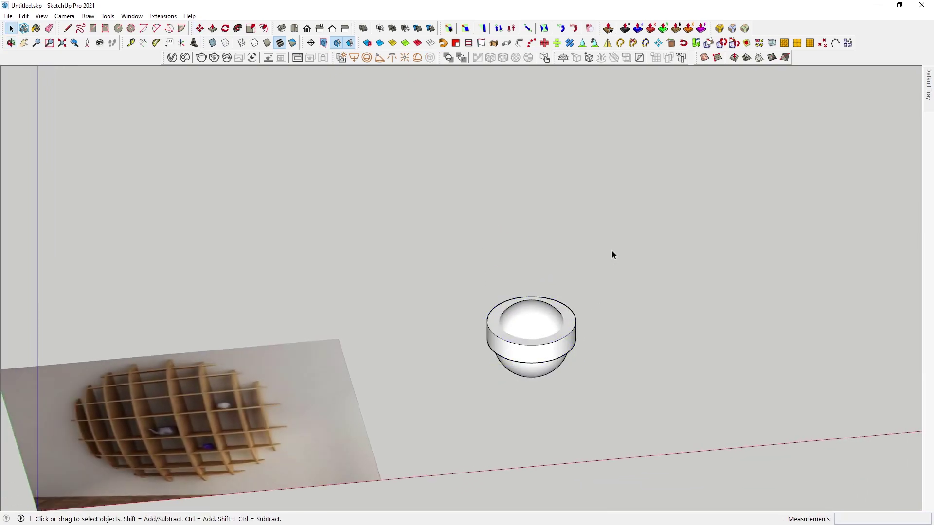
scroll(561, 321, "up", 2)
Step: Select the band and start a Solid Tools Split with it as the first solid
left_click(564, 336)
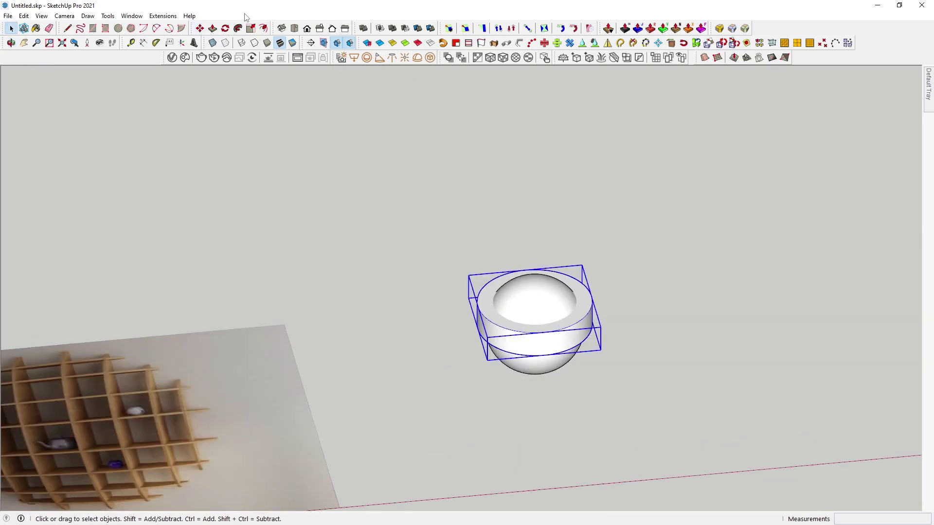
left_click(418, 29)
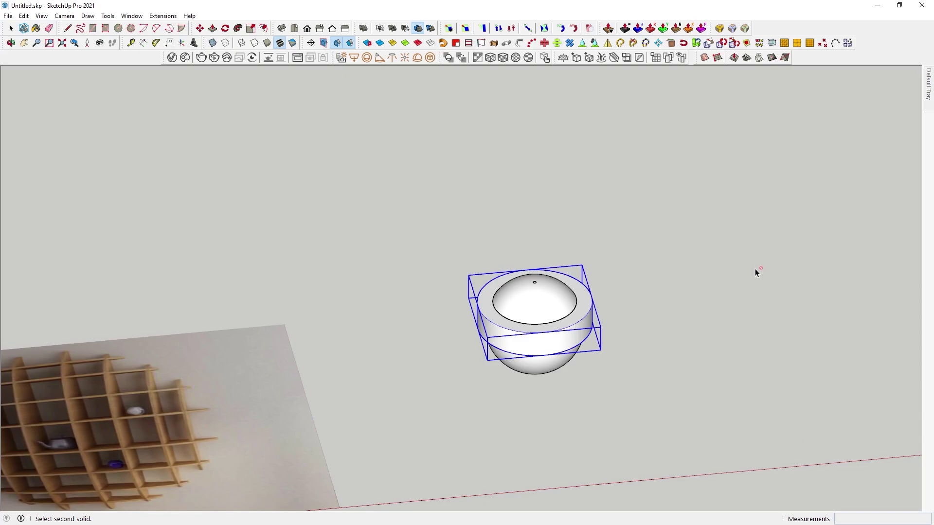
Step: Delete the cylinder band
key("space")
scroll(516, 292, "up", 3)
scroll(511, 279, "up", 5)
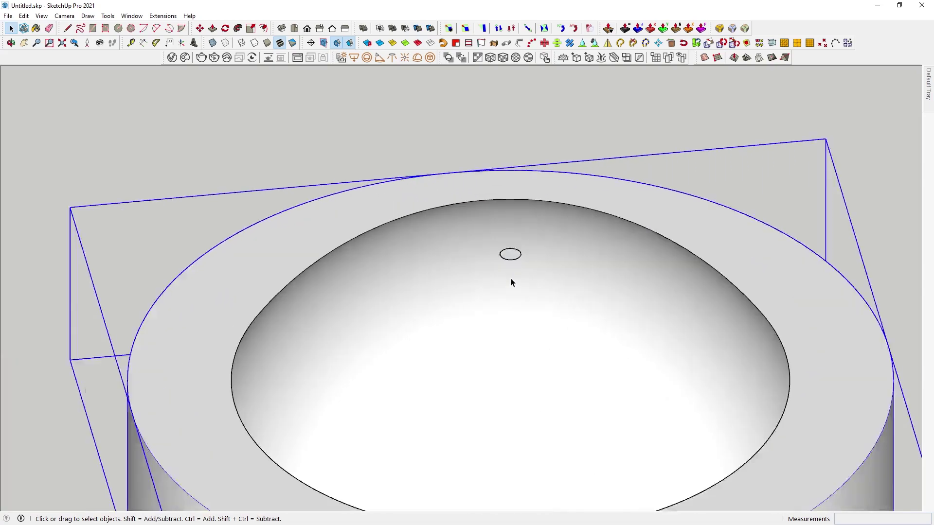
scroll(547, 235, "up", 2)
scroll(551, 249, "down", 2)
scroll(551, 249, "down", 2)
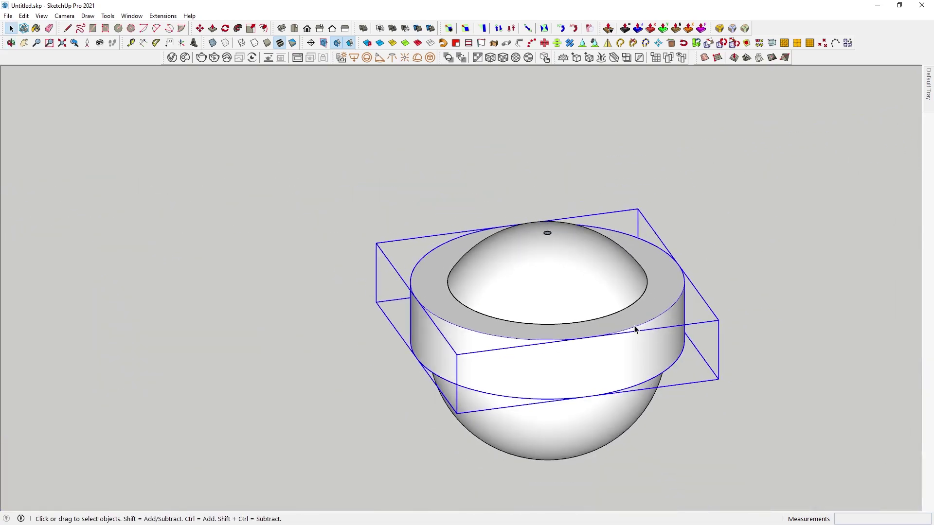
key("Delete")
Step: Enter the sphere group and delete the lower hemisphere
mouse_move(621, 329)
middle_mouse_down()
mouse_move(635, 133)
mouse_move(588, 365)
middle_mouse_up()
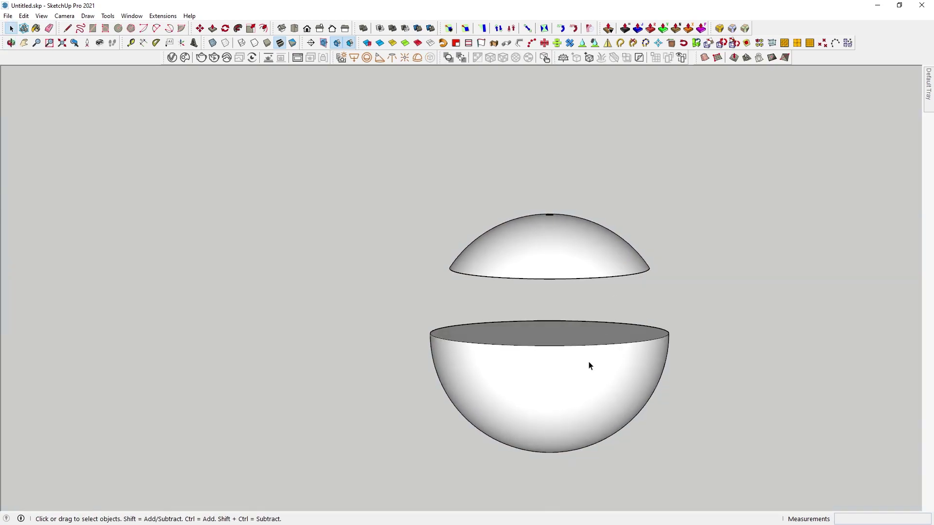
left_click(590, 367)
key("Delete")
key("ctrl+z")
left_click(580, 369)
double_click(579, 370)
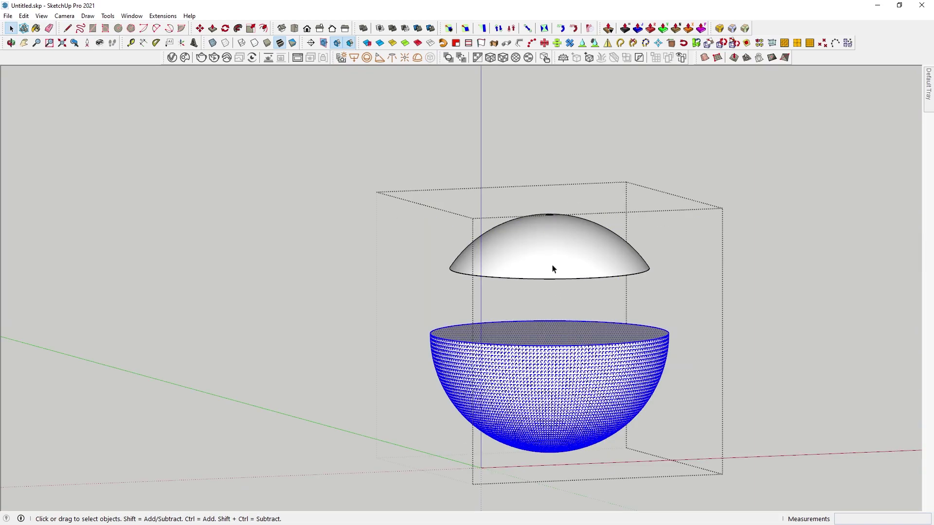
key("Delete")
Step: Remove the small face at the dome's top, leaving an opening
mouse_move(555, 235)
middle_mouse_down()
mouse_move(546, 392)
mouse_move(576, 255)
middle_mouse_up()
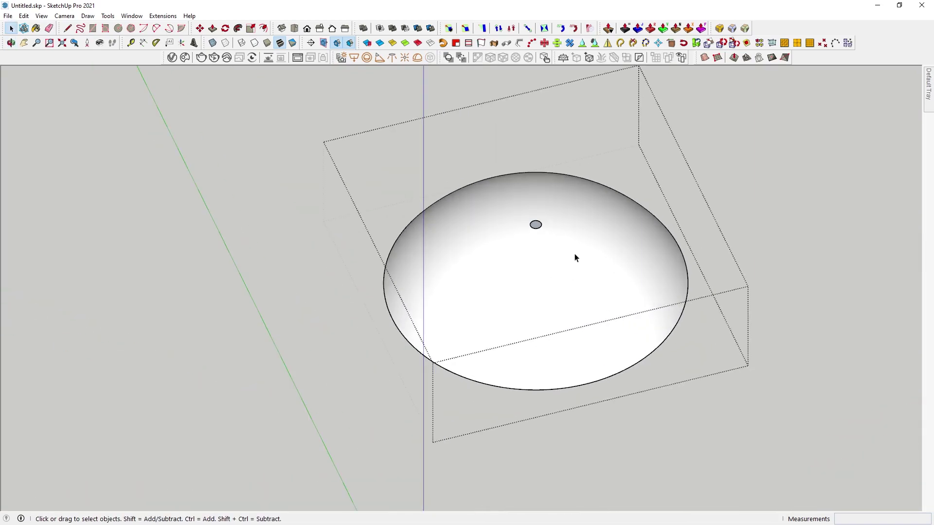
left_click(534, 223)
key("ctrl+t")
scroll(538, 228, "up", 3)
scroll(537, 232, "down", 2)
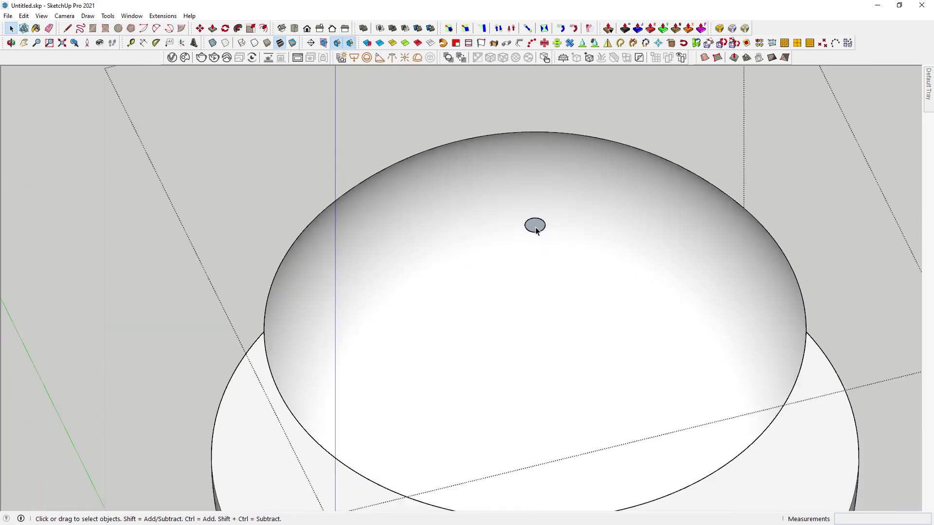
scroll(536, 235, "down", 2)
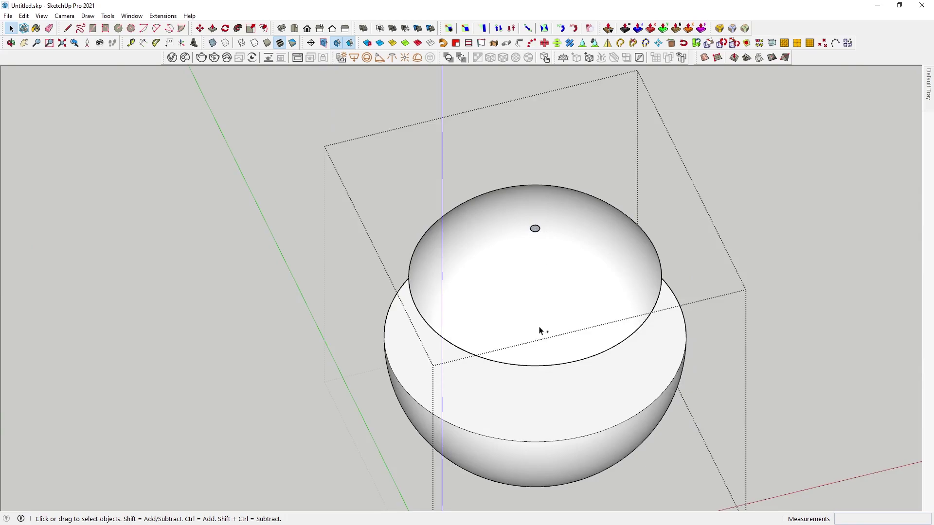
scroll(549, 371, "down", 2)
scroll(544, 292, "up", 2)
scroll(535, 284, "up", 3)
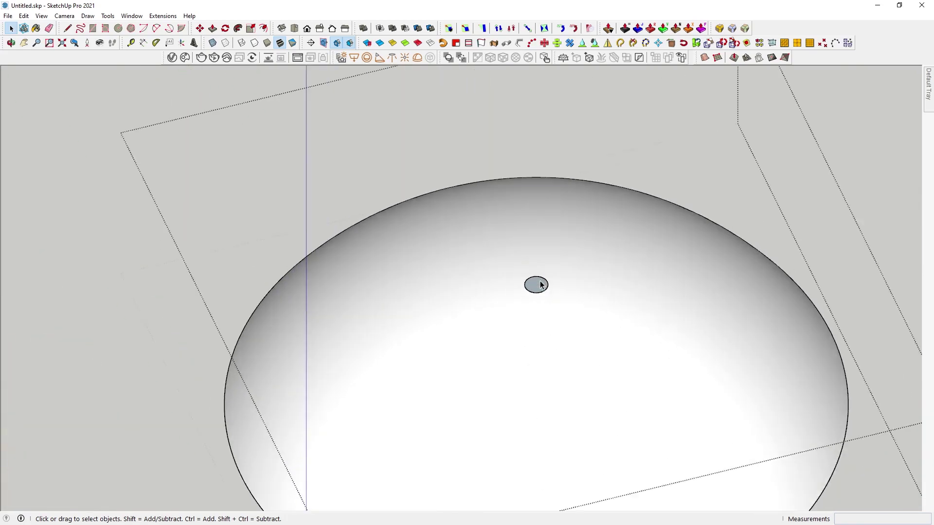
scroll(540, 284, "up", 1)
scroll(535, 287, "down", 3)
scroll(527, 369, "down", 1)
Step: Select the dome and enable the Solid Inspector² toolbar
scroll(524, 385, "down", 2)
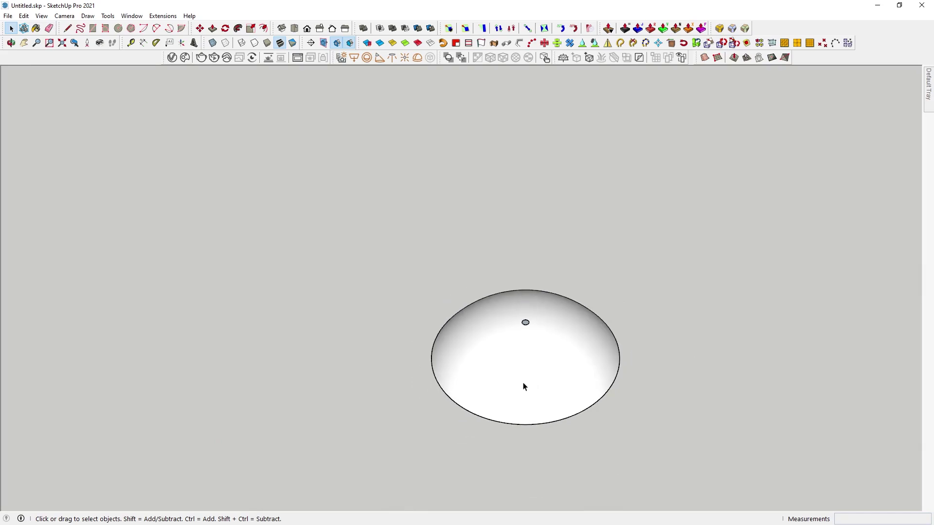
mouse_move(524, 386)
middle_mouse_down()
mouse_move(552, 127)
mouse_move(523, 282)
middle_mouse_up()
scroll(523, 282, "down", 3)
left_click(536, 306)
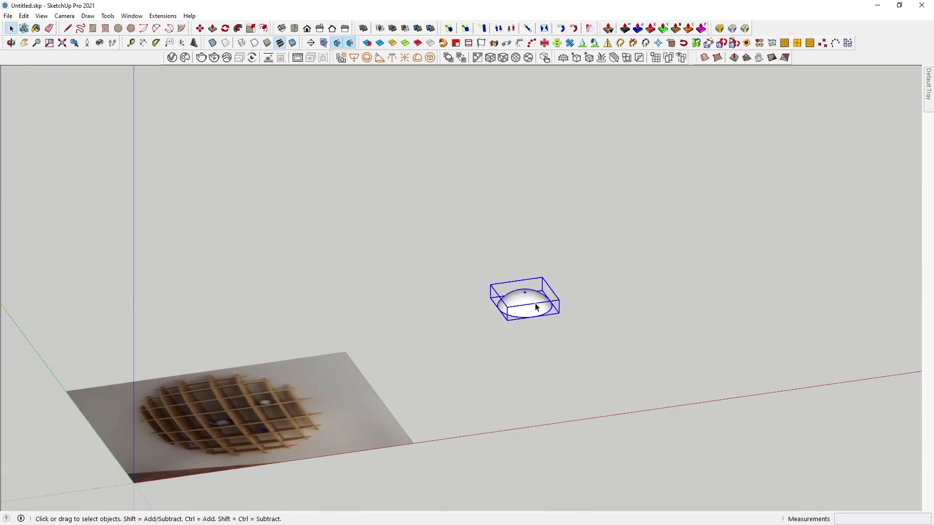
left_click(929, 97)
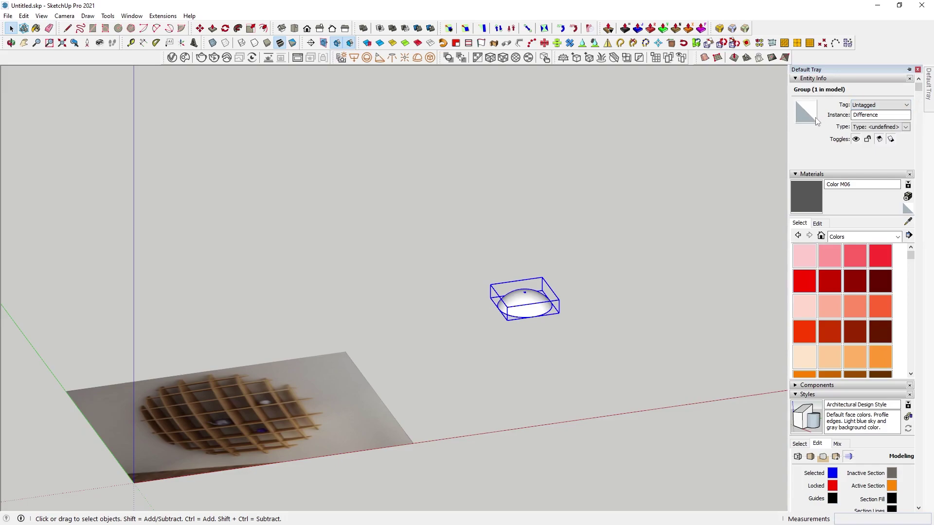
right_click(893, 35)
scroll(875, 299, "down", 2)
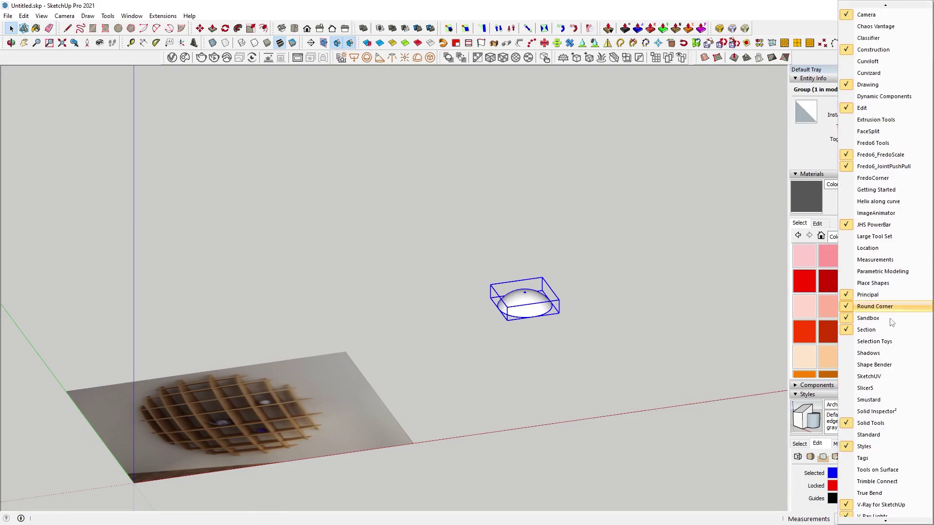
left_click(876, 412)
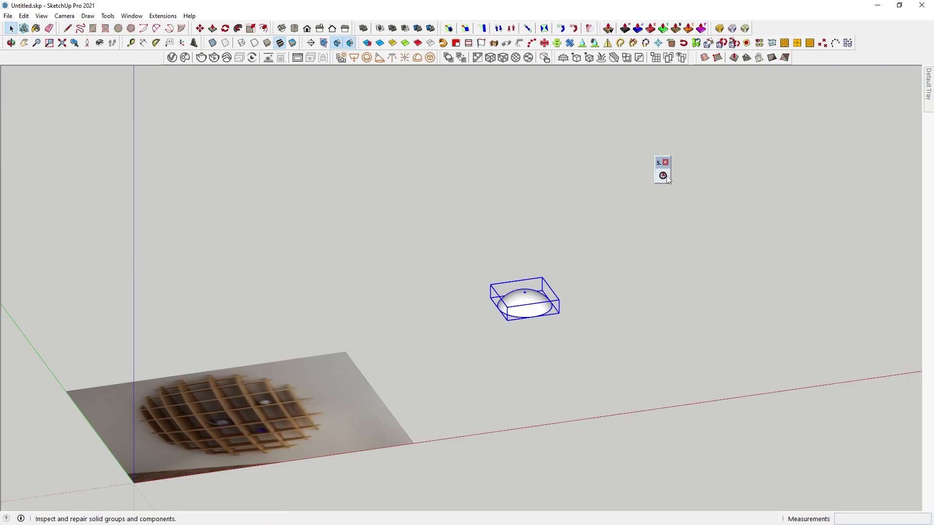
Step: Run Solid Inspector² on the dome; Fix All cannot fix the one surface border
left_click(663, 176)
left_click(253, 152)
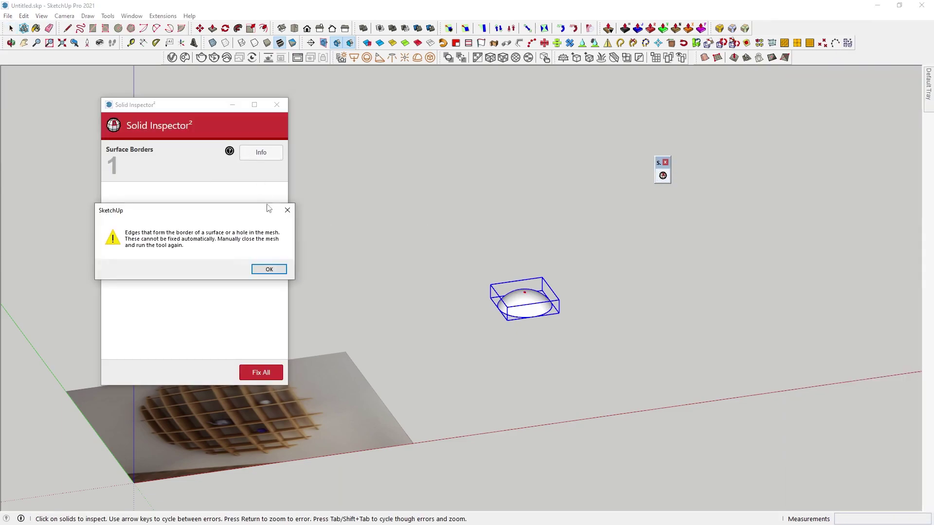
left_click(269, 269)
left_click(266, 374)
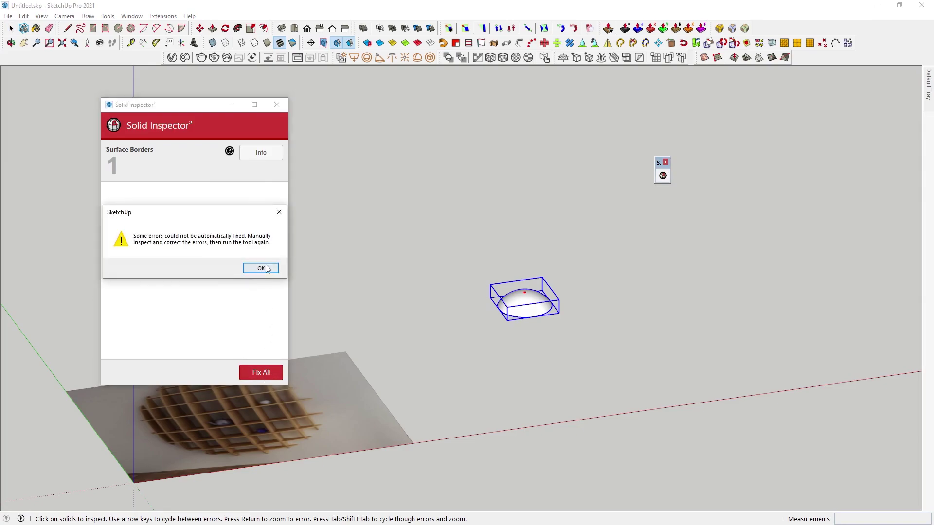
left_click(261, 269)
left_click(277, 105)
scroll(511, 242, "up", 5)
scroll(466, 242, "up", 4)
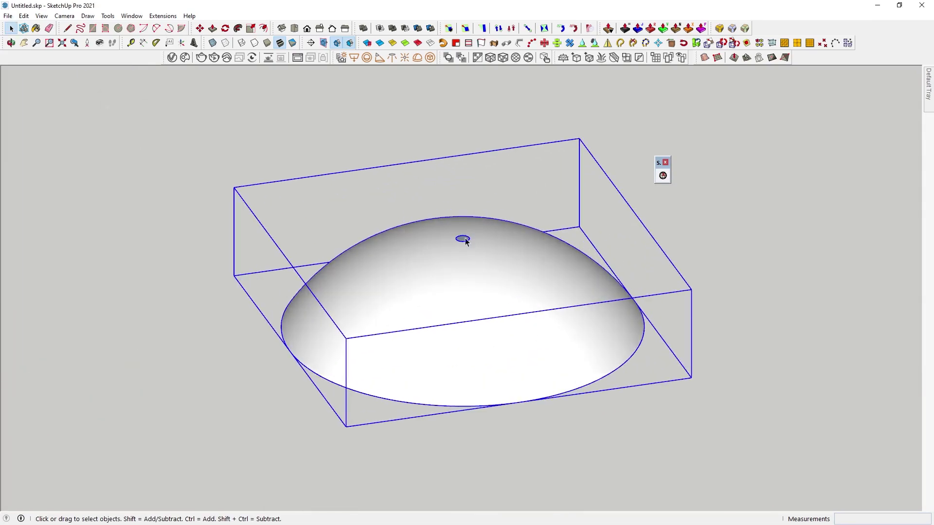
scroll(465, 243, "up", 3)
scroll(463, 241, "up", 3)
scroll(471, 241, "up", 3)
Step: Draw a stray line across the dome, then select and erase it
scroll(476, 246, "up", 2)
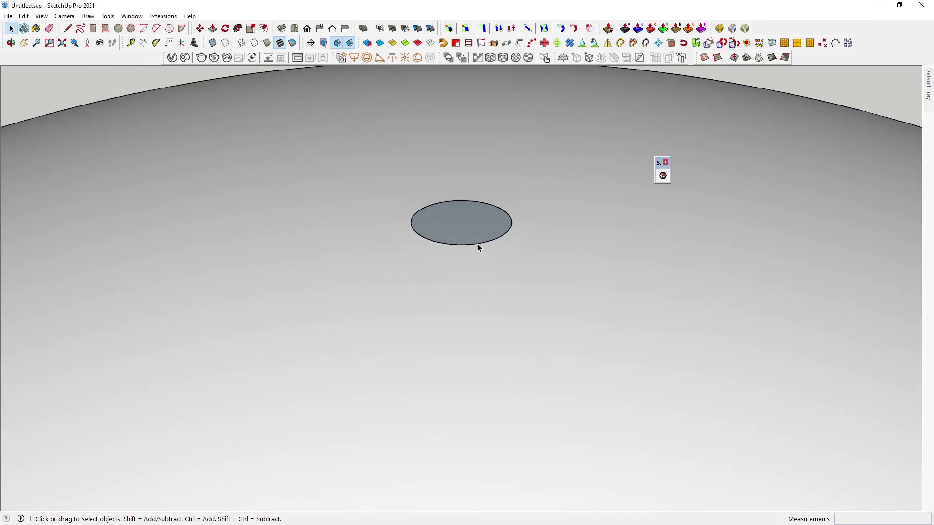
scroll(477, 244, "up", 2)
key("l")
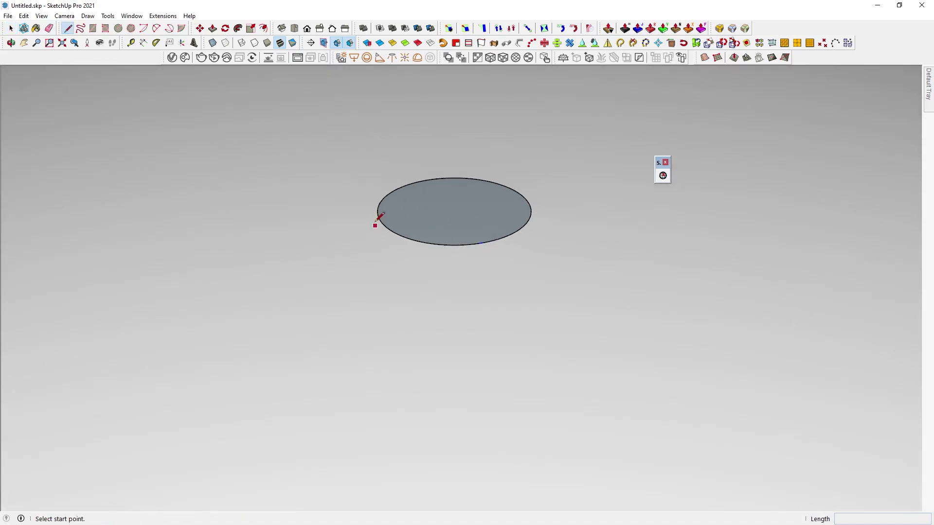
left_click(380, 221)
left_click(526, 198)
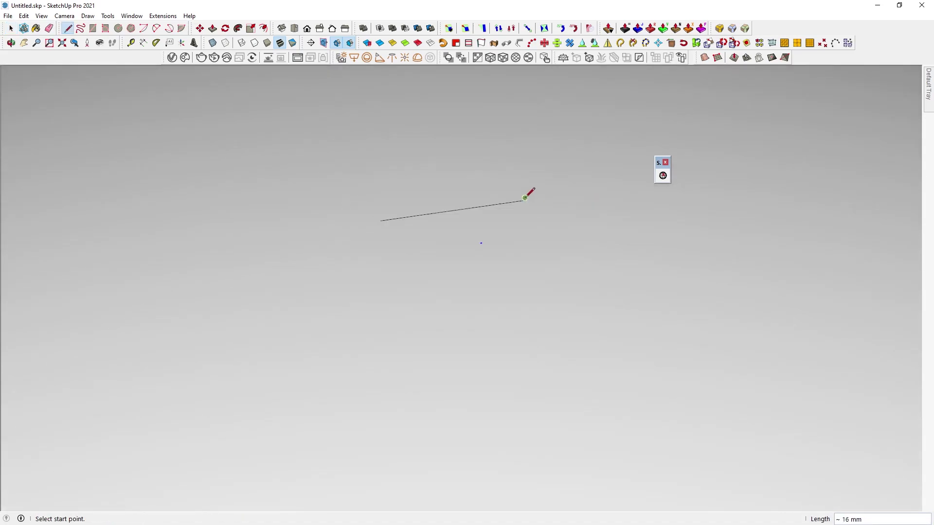
key("space")
left_click(498, 206)
key("Delete")
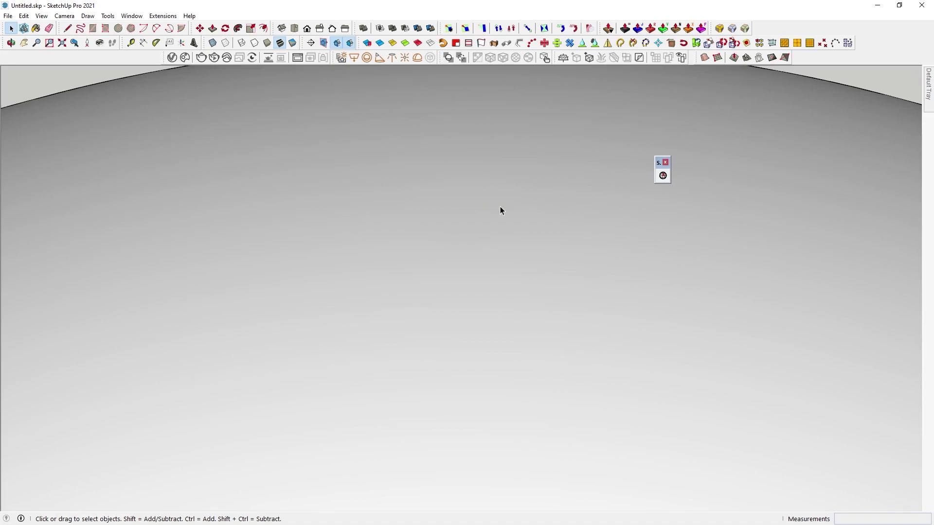
Step: Exit the dome group and verify it with Solid Inspector², which reports No Errors
scroll(501, 258, "down", 3)
scroll(526, 274, "down", 2)
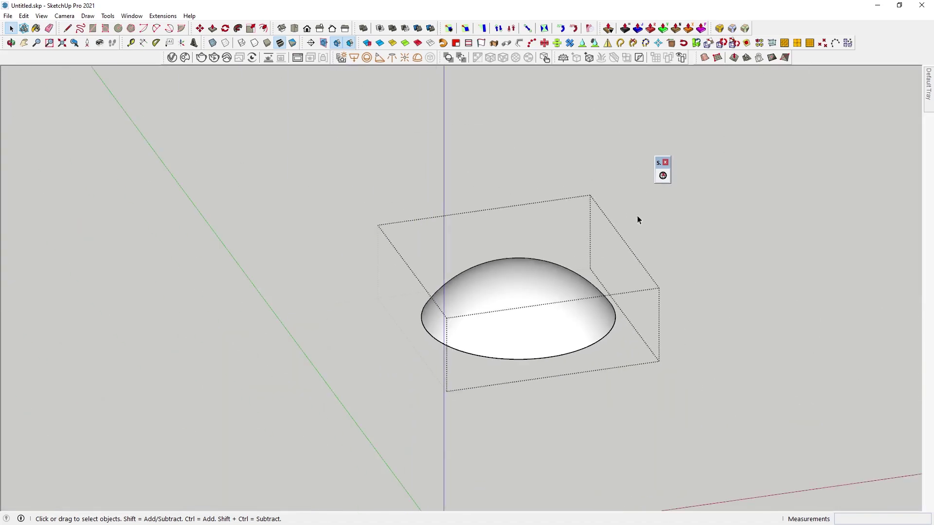
left_click(655, 190)
left_click(548, 300)
left_click(663, 175)
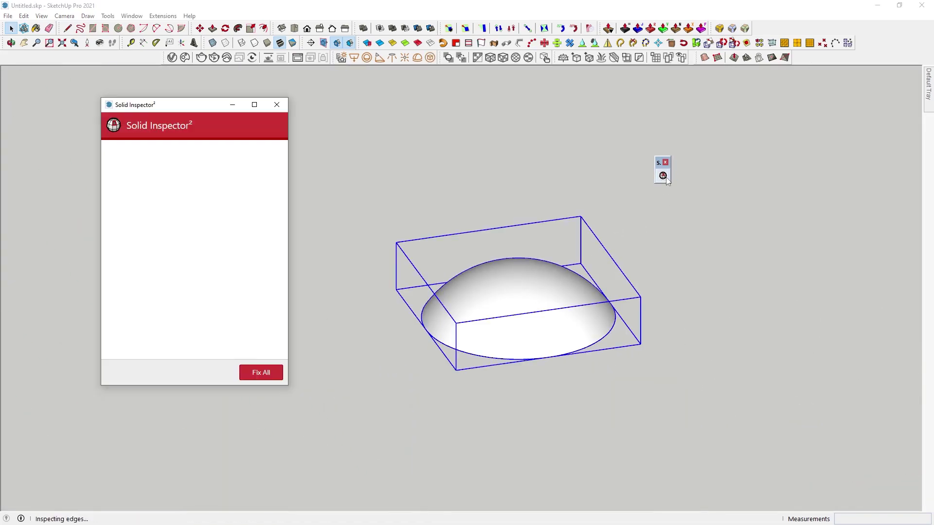
left_click(277, 105)
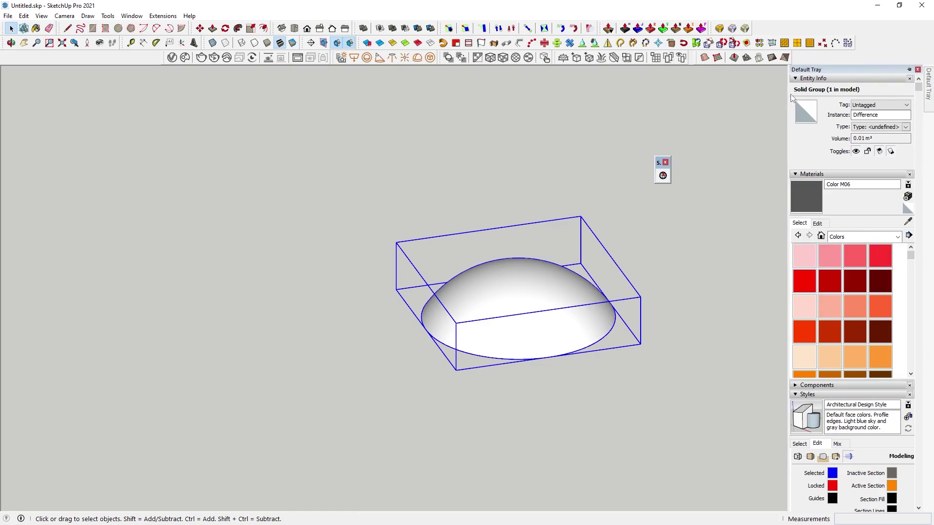
left_click(625, 131)
Step: Close the Solid Inspector tools and frame the dome beside the reference photo
left_click(666, 162)
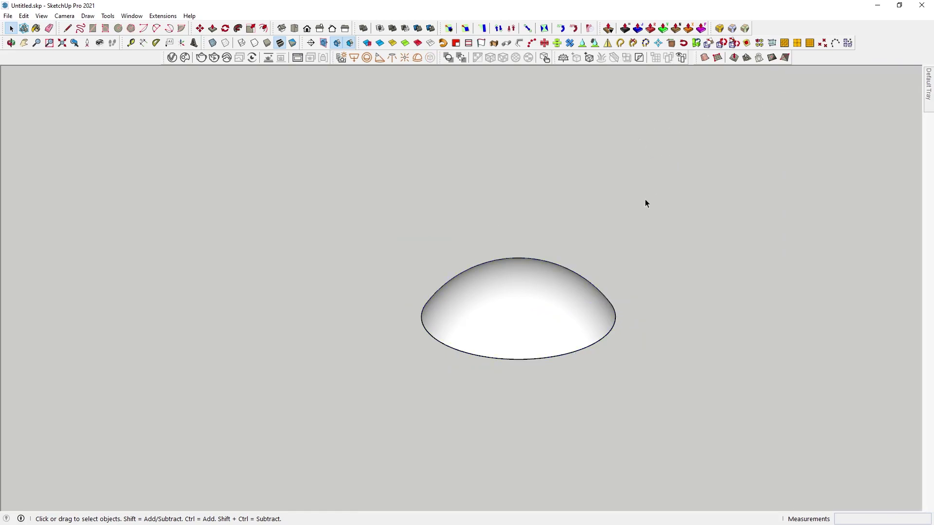
scroll(615, 241, "down", 5)
middle_click_drag(615, 240, 549, 394)
left_click(601, 291)
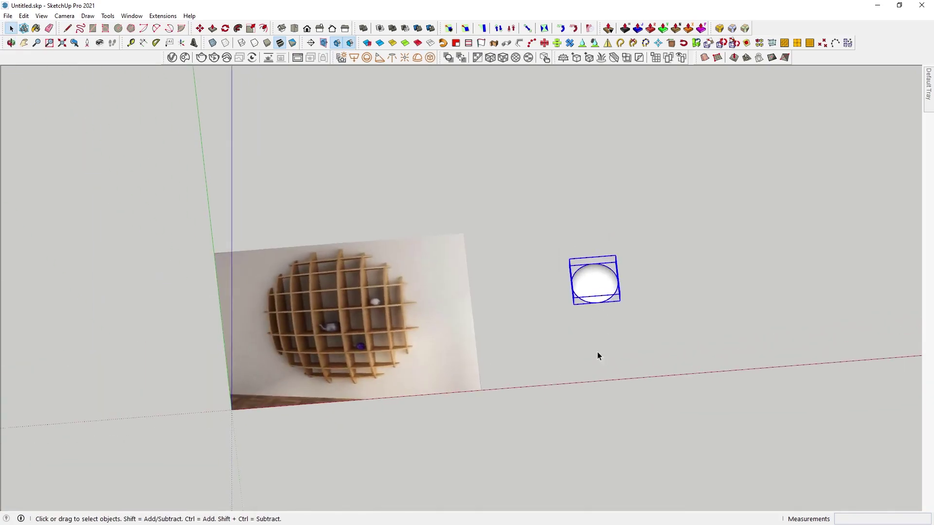
middle_click_drag(597, 352, 618, 235)
scroll(618, 256, "up", 2)
scroll(618, 256, "up", 2)
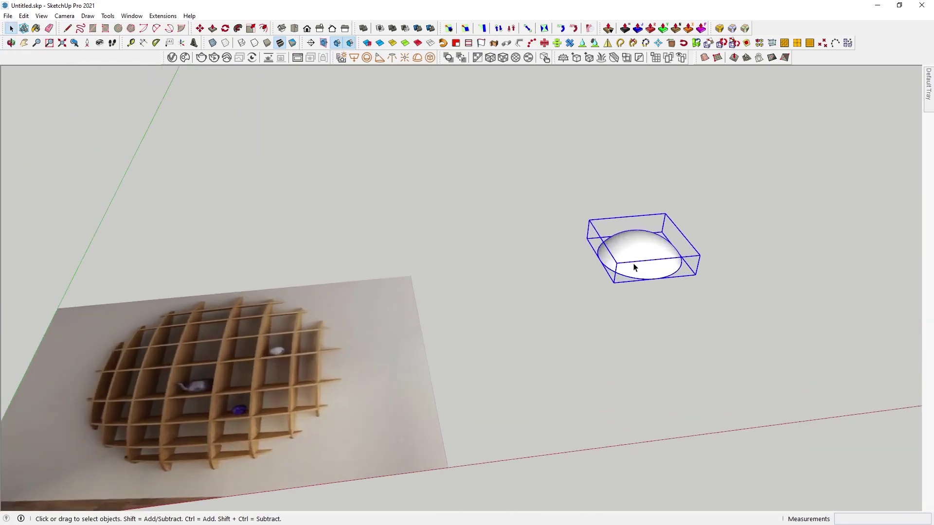
scroll(636, 265, "down", 2)
middle_click_drag(715, 227, 599, 236, "shift")
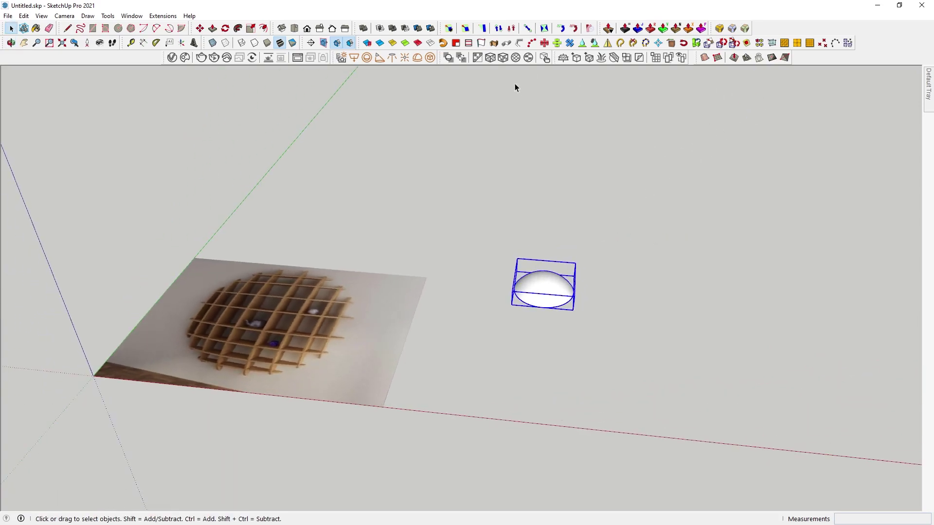
Step: Bring up the toolbar list to enable the Slicer5 toolbar
right_click(895, 51)
scroll(876, 276, "down", 3)
scroll(876, 316, "down", 2)
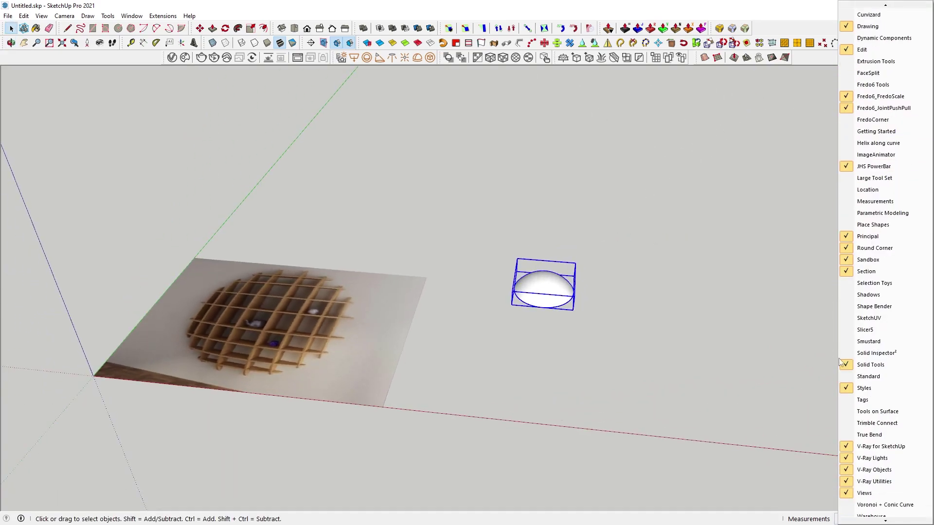
left_click(882, 331)
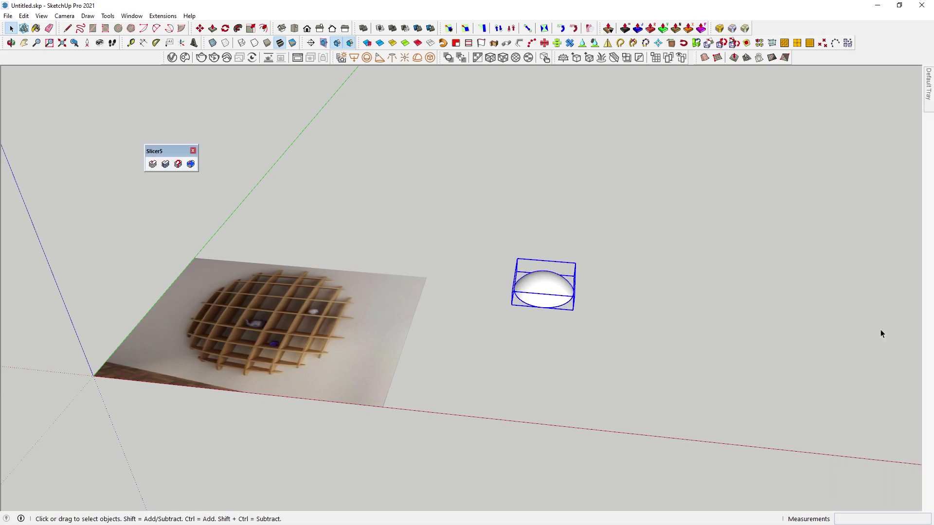
left_click(153, 165)
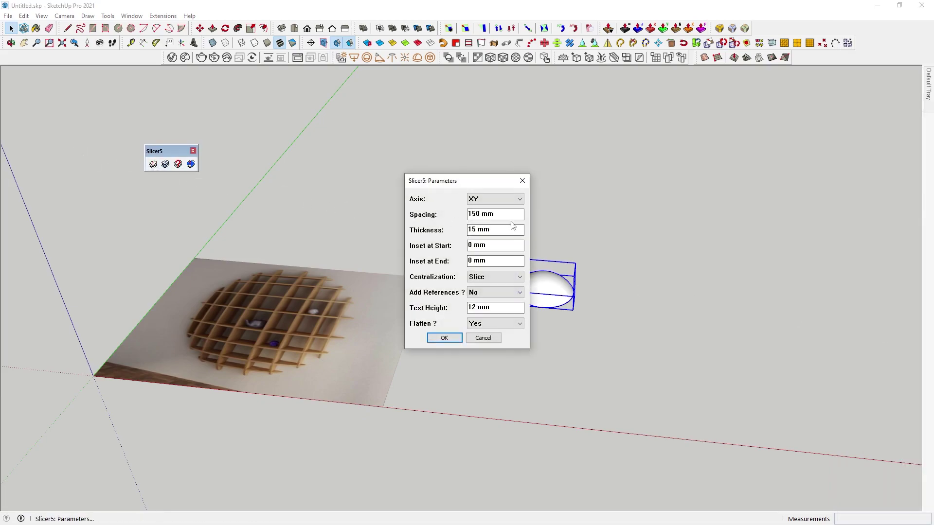
left_click(445, 339)
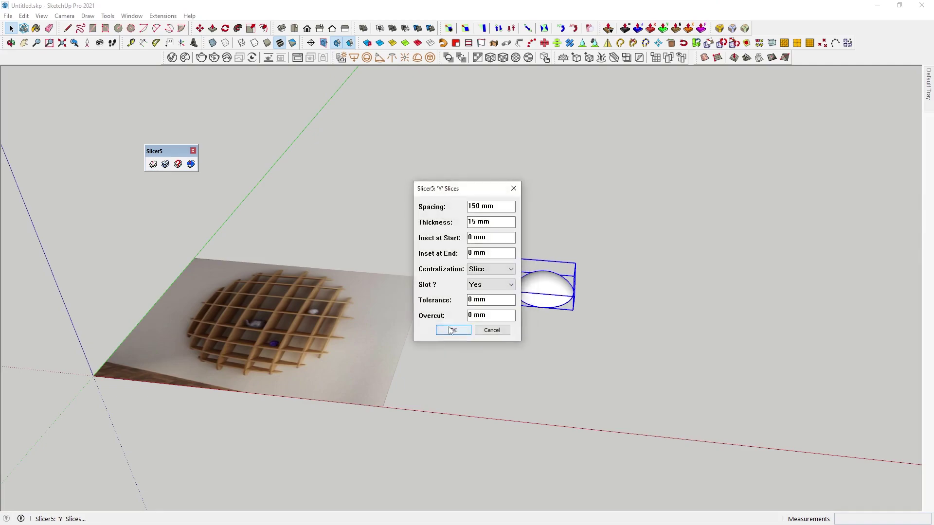
left_click(452, 329)
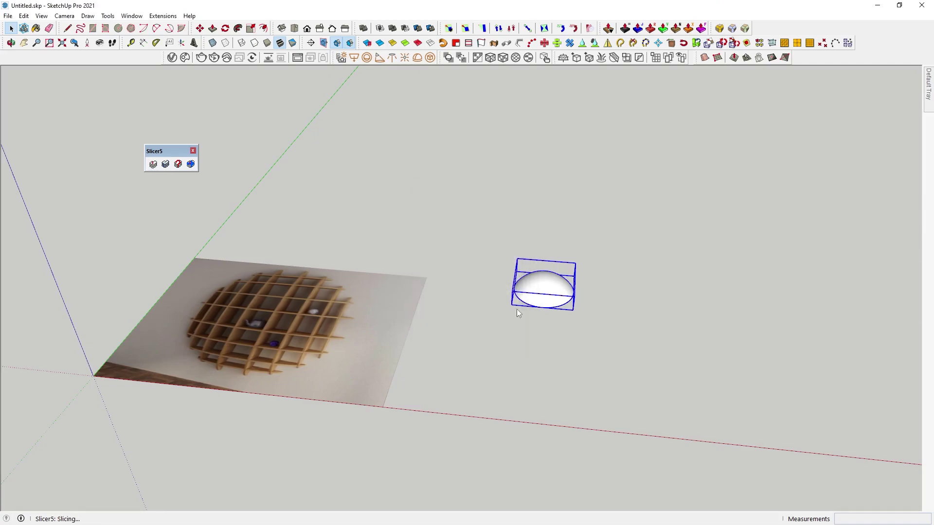
scroll(539, 293, "up", 3)
scroll(538, 294, "up", 3)
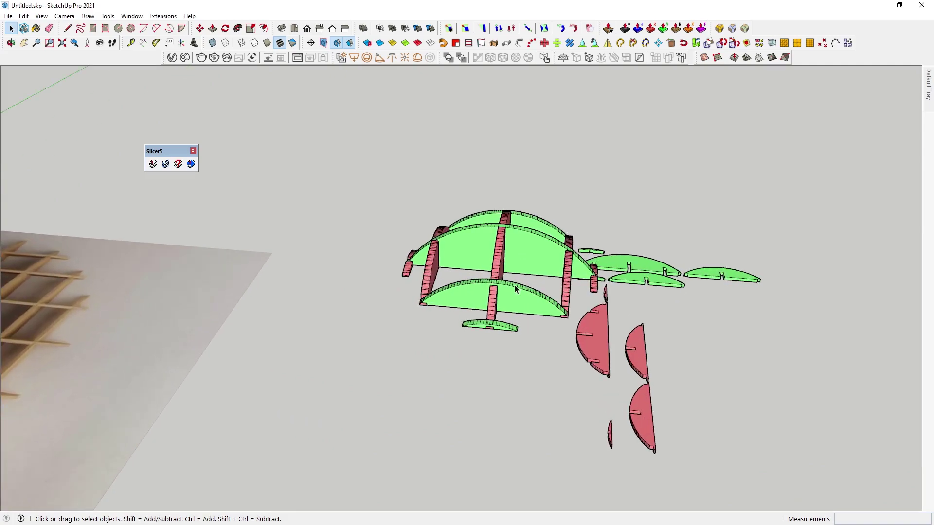
mouse_move(539, 294)
middle_mouse_down()
mouse_move(609, 309)
mouse_move(617, 328)
middle_mouse_up()
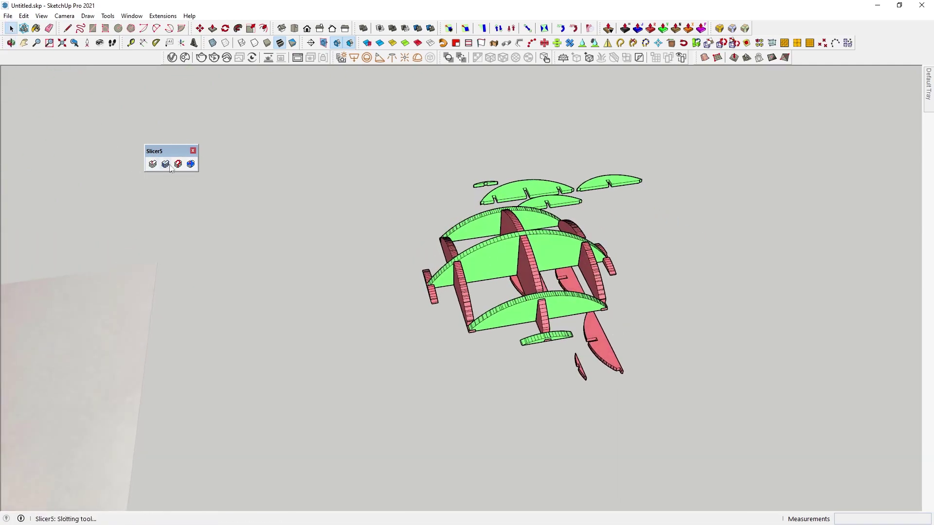
key("ctrl+z")
Step: Slice the selected dome with Slicer5 at 50 mm spacing and 5 mm thickness
left_click(153, 164)
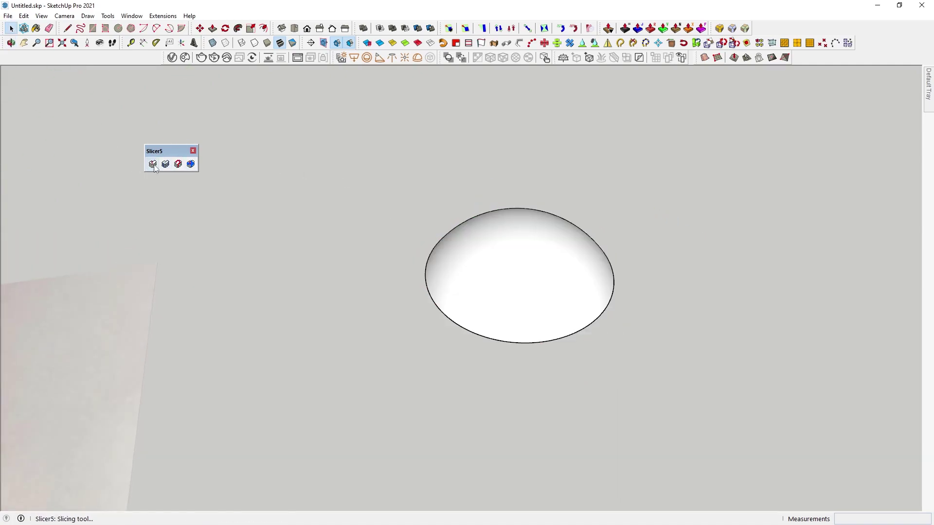
left_click(500, 230)
left_click(536, 281)
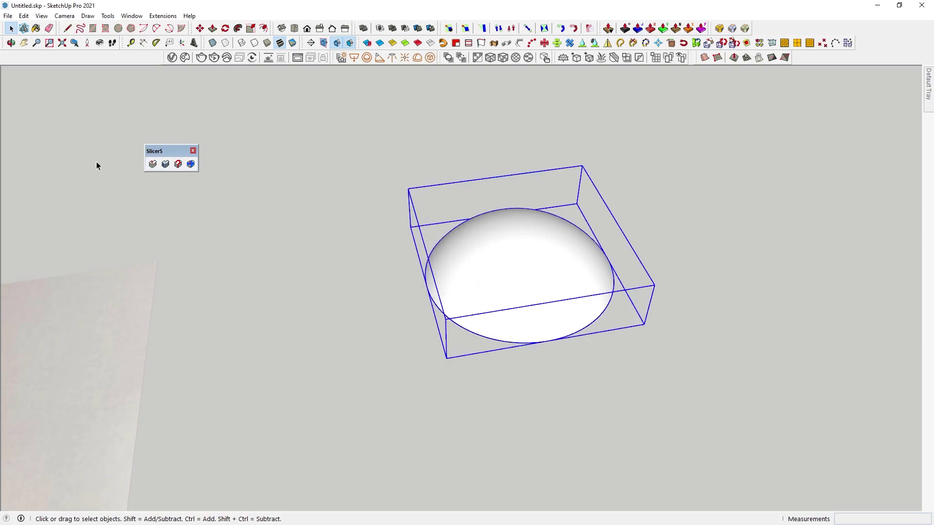
left_click(152, 165)
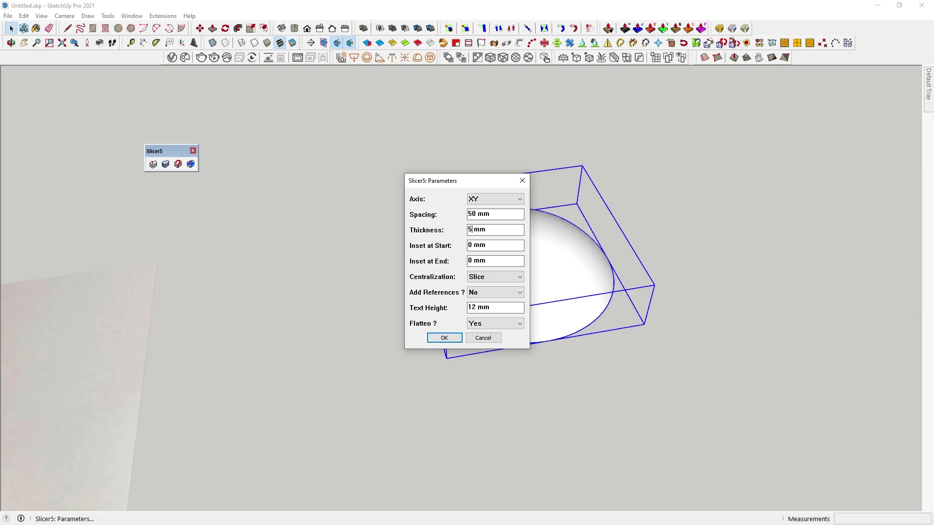
left_click(446, 339)
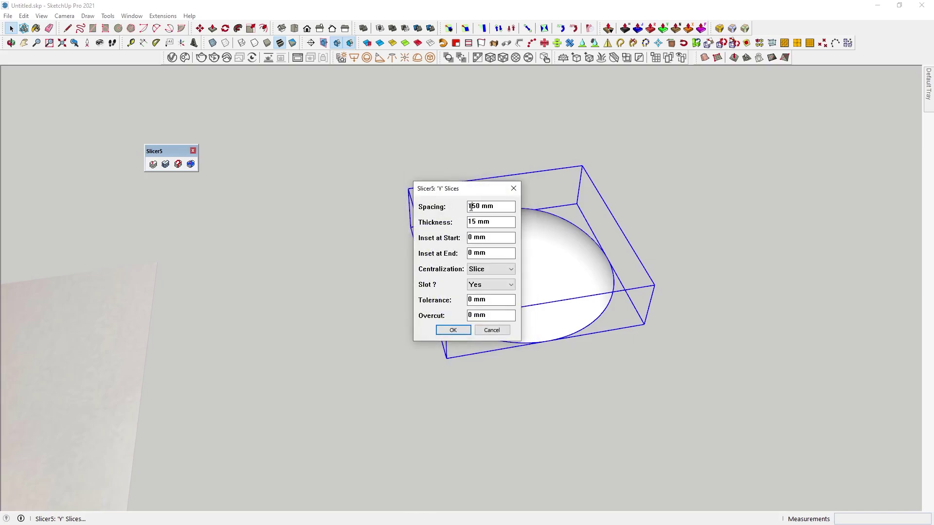
left_click(457, 331)
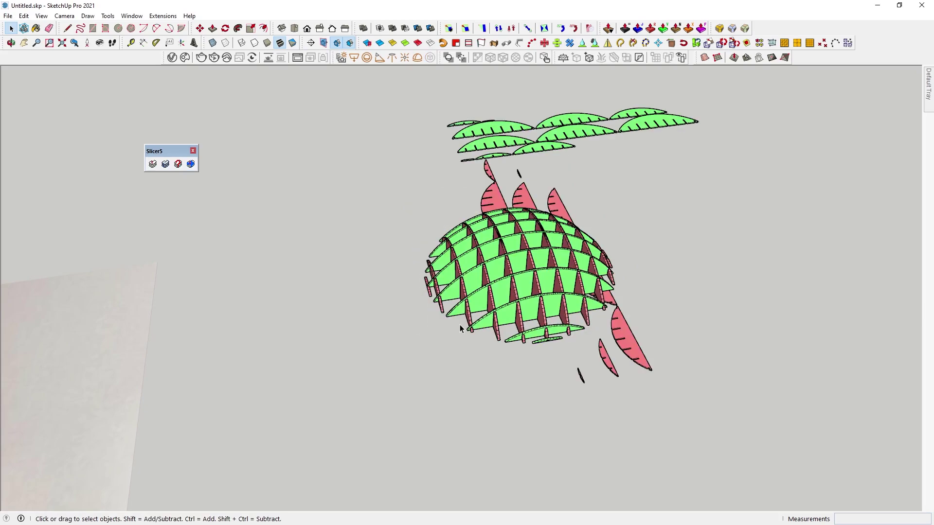
mouse_move(461, 329)
middle_mouse_down()
mouse_move(511, 342)
mouse_move(357, 261)
middle_mouse_up()
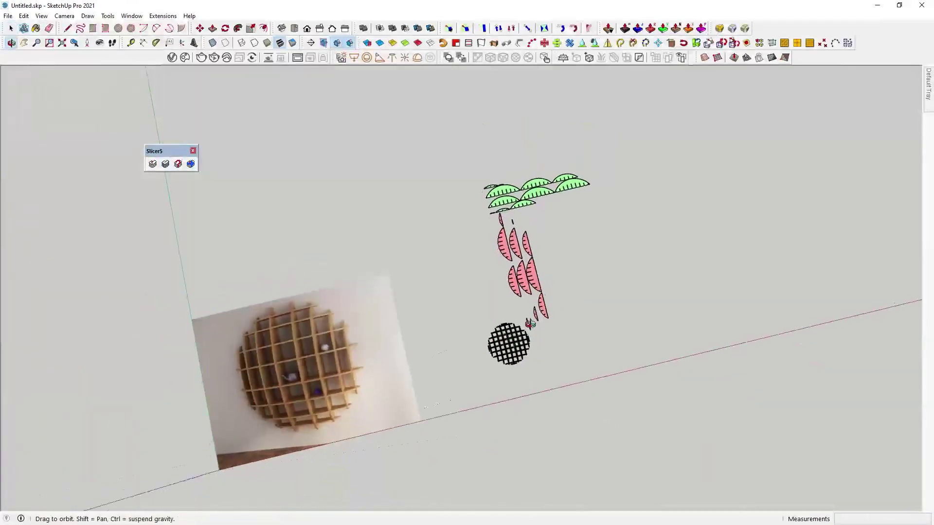
Step: Window-select all the sliced dome pieces and make them one group
left_click_drag(552, 273, 483, 171)
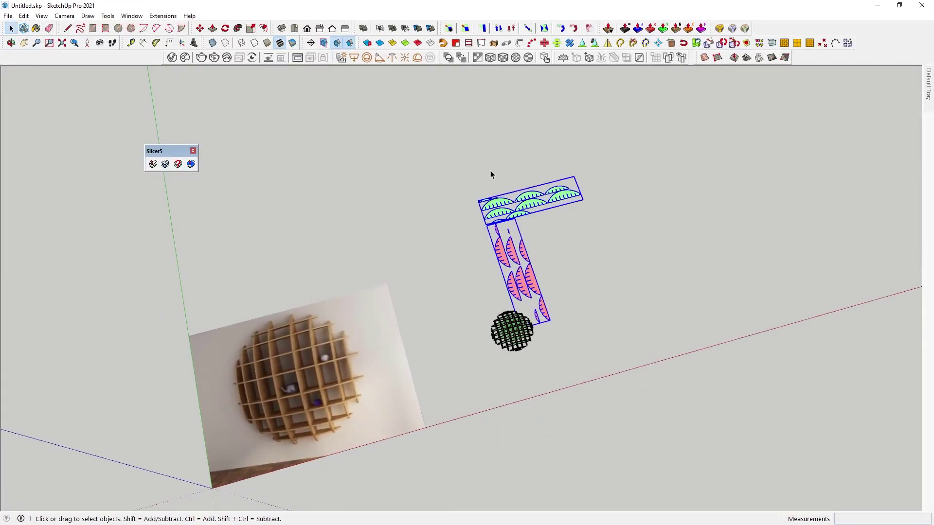
mouse_move(491, 171)
middle_mouse_down()
mouse_move(494, 404)
mouse_move(563, 353)
mouse_move(376, 324)
middle_mouse_up()
left_click(501, 385)
scroll(376, 324, "up", 3)
left_click_drag(375, 303, 541, 478)
right_click(464, 394)
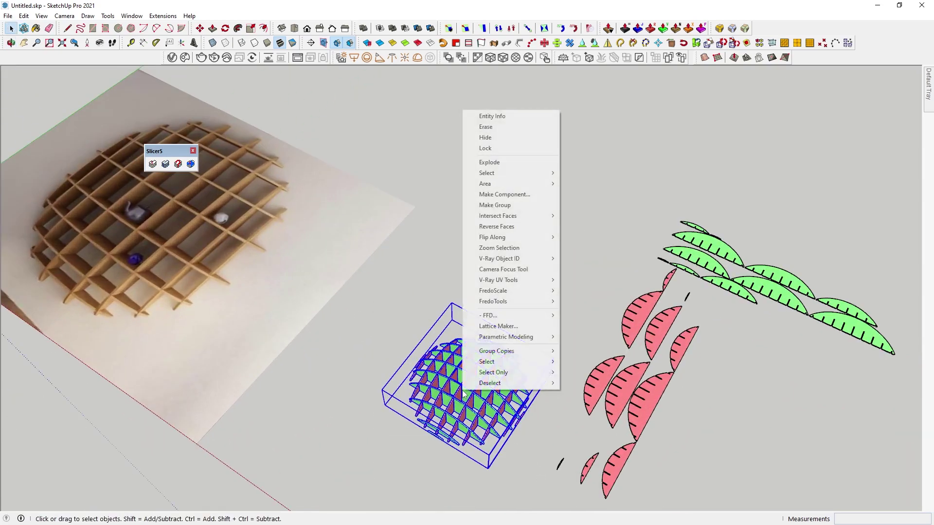
left_click(494, 205)
left_click(535, 314)
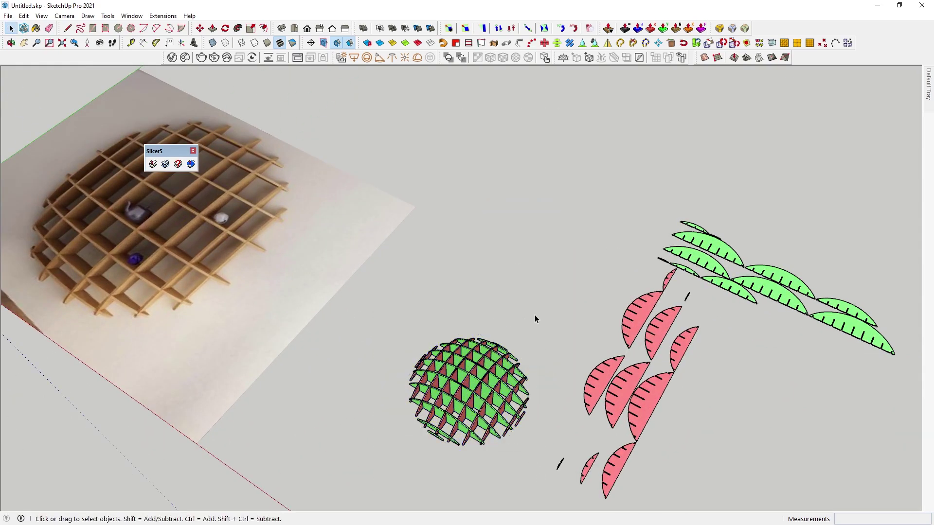
Step: Delete the flattened red and green slice layouts
scroll(490, 401, "up", 2)
middle_click_drag(490, 401, 510, 292)
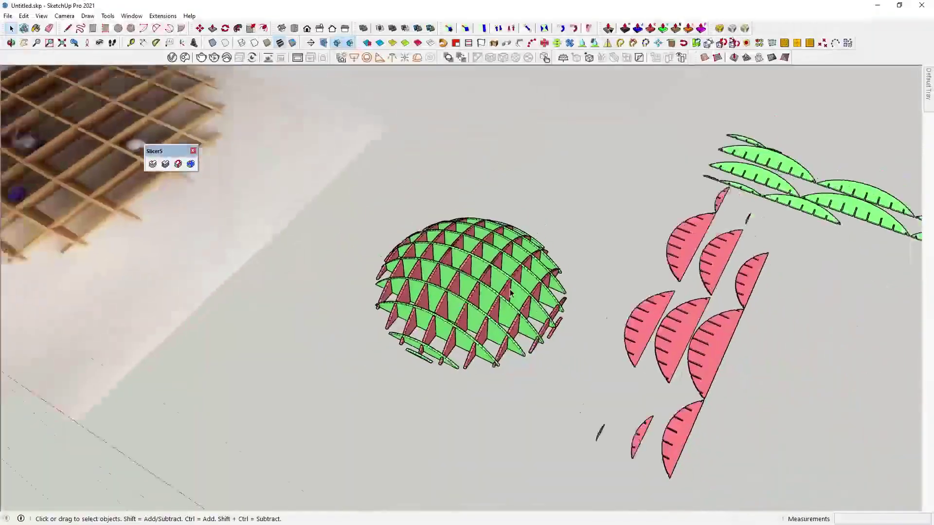
scroll(510, 292, "down", 3)
left_click_drag(602, 209, 591, 189)
key("Delete")
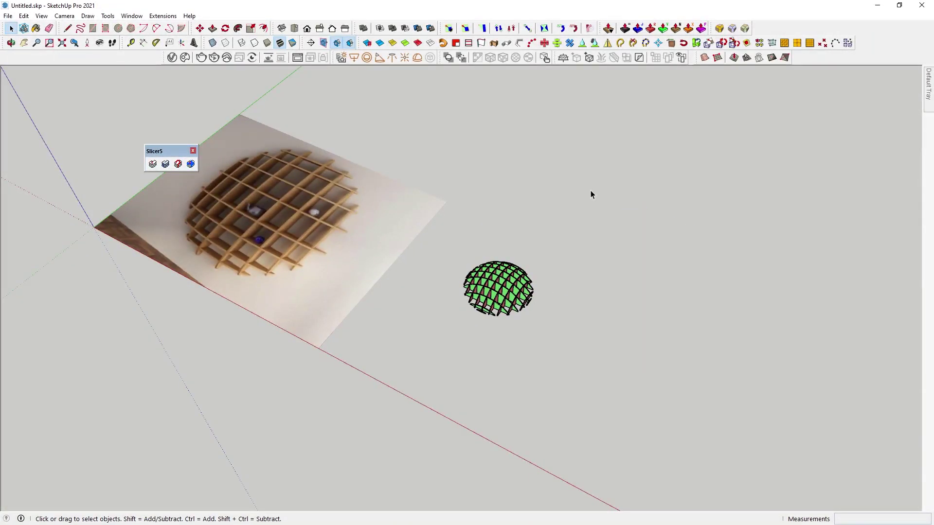
Step: Close the Slicer5 toolbar and select everything in the model
left_click(193, 151)
middle_click_drag(197, 156, 455, 238)
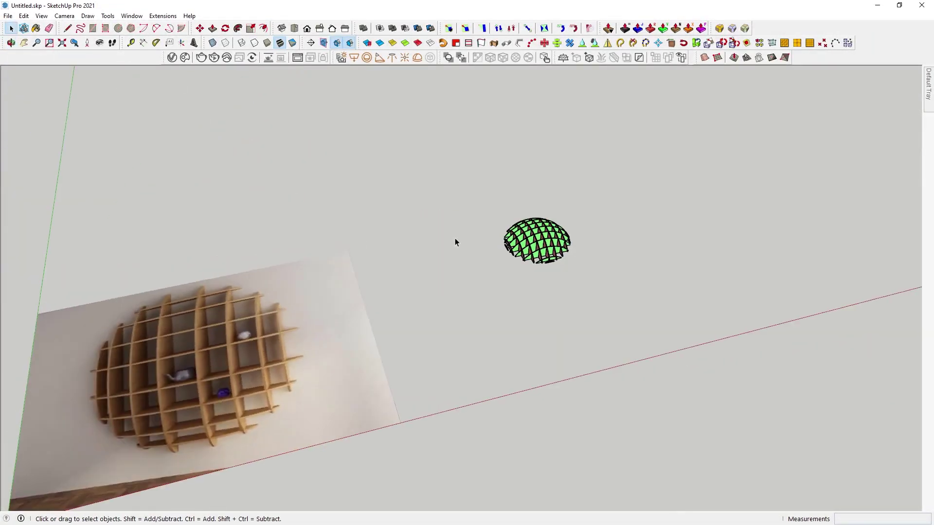
key("ctrl+a")
middle_click_drag(559, 258, 479, 406)
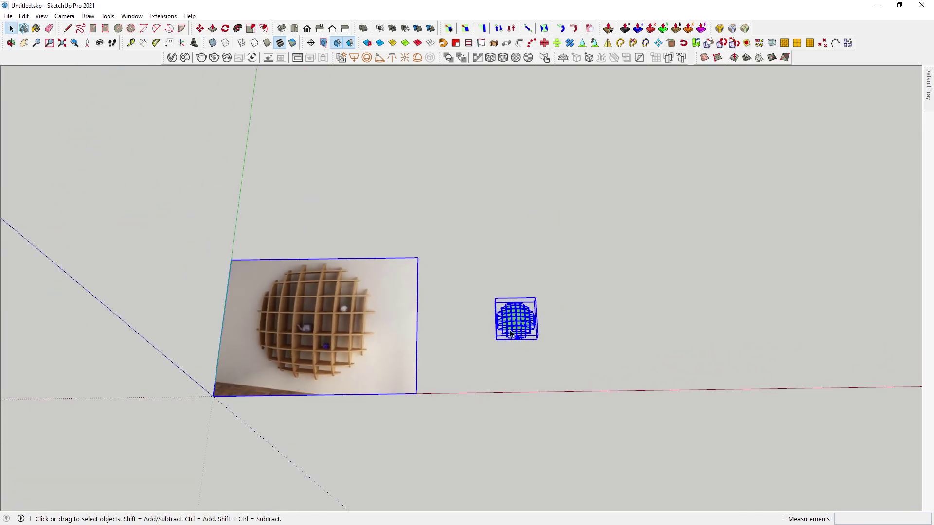
Step: In Top view, scale the sphere grid uniformly from a corner by about 2.87
left_click(598, 343)
left_click(514, 325)
key("F2")
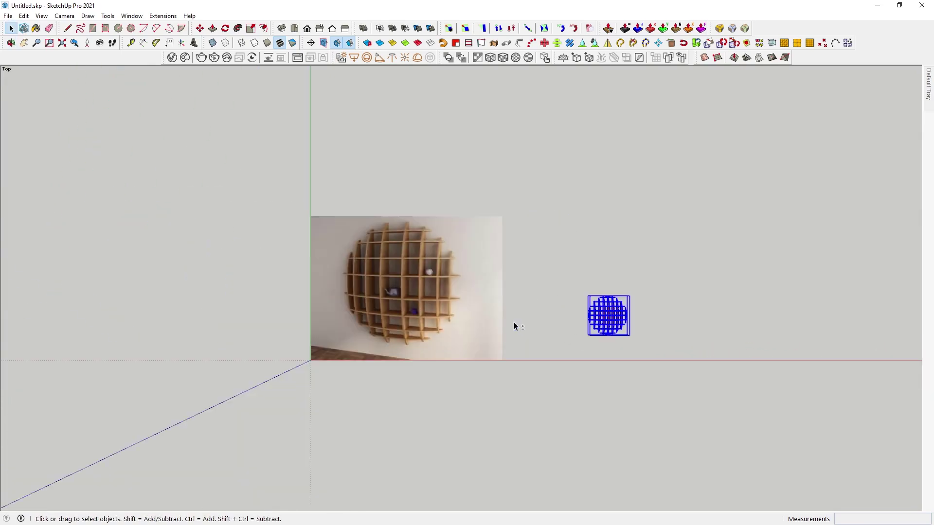
scroll(603, 323, "up", 2)
key("s")
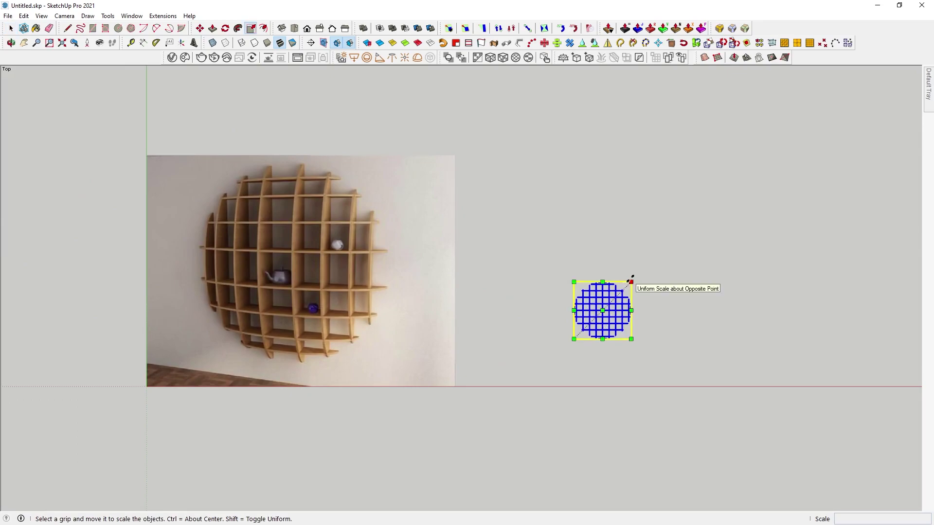
left_click_drag(632, 282, 695, 238)
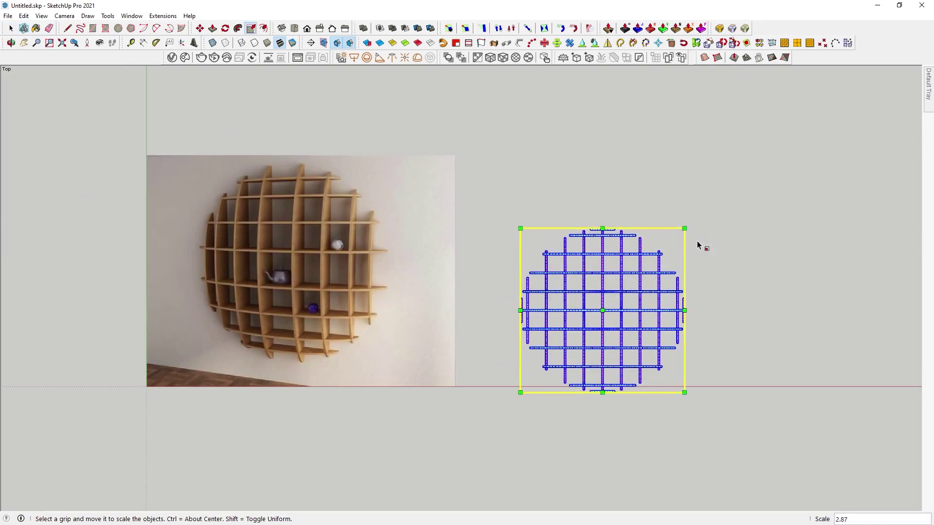
mouse_move(700, 246)
middle_mouse_down()
mouse_move(462, 137)
mouse_move(782, 162)
mouse_move(682, 308)
mouse_move(684, 329)
middle_mouse_up()
key("space")
Step: Try rotating the dome upright alone, then undo that rotation
middle_click_drag(624, 328, 561, 268)
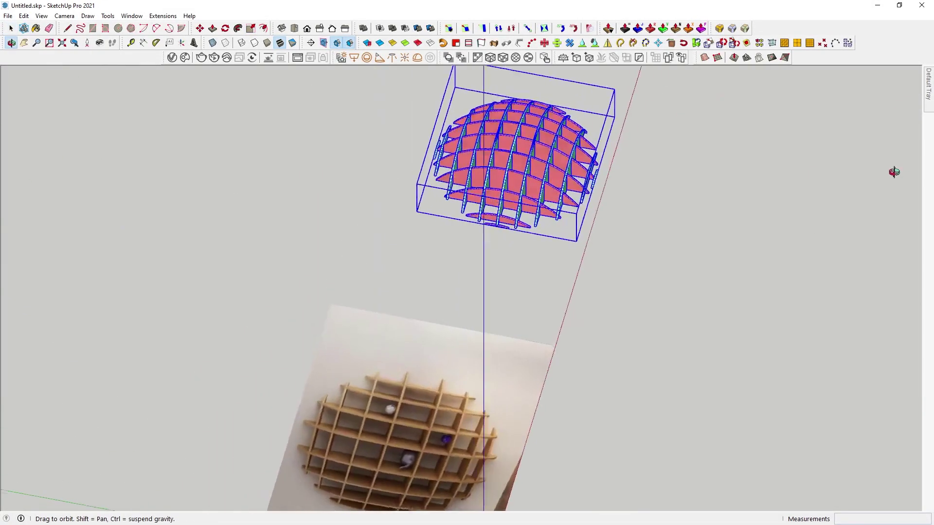
key("q")
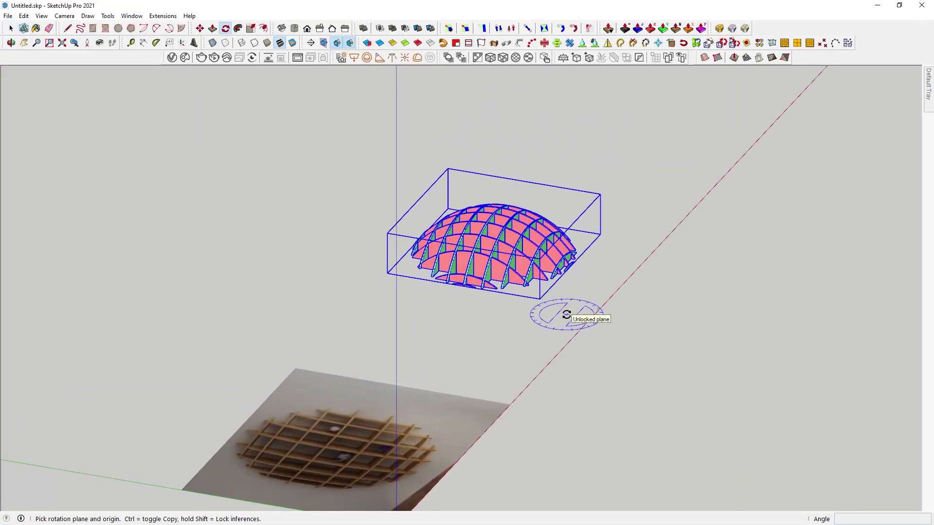
left_click(622, 316)
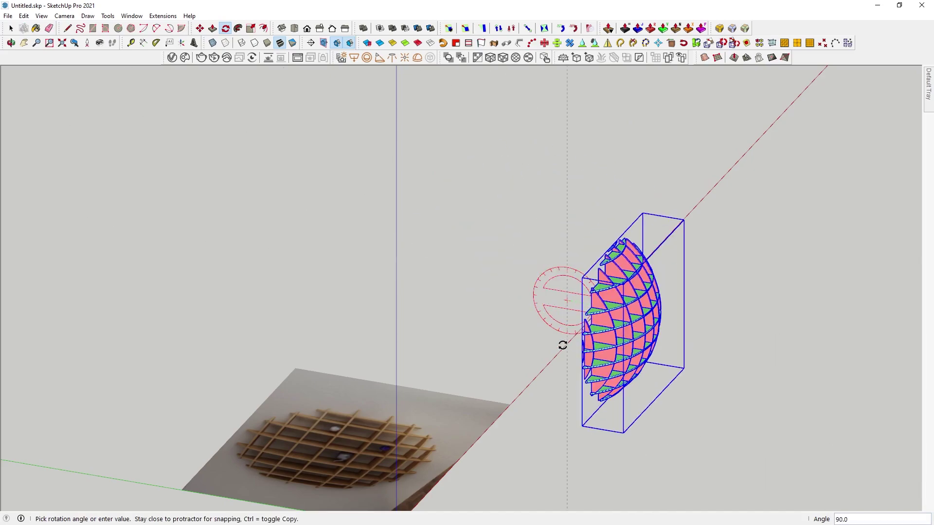
left_click(563, 346)
scroll(634, 325, "down", 3)
key("ctrl+z")
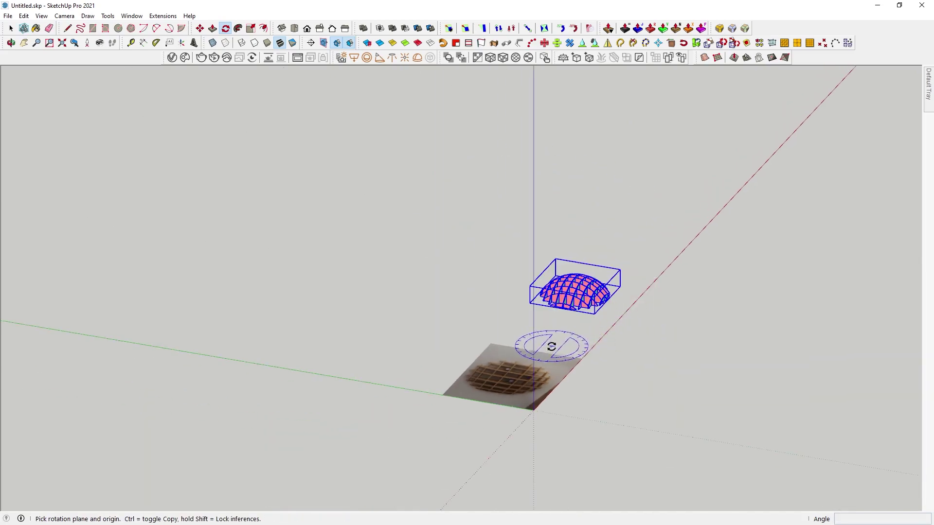
key("space")
Step: Rotate the reference photo and dome together 90° about the red axis
left_click(556, 353, "ctrl")
middle_click_drag(557, 353, 605, 348)
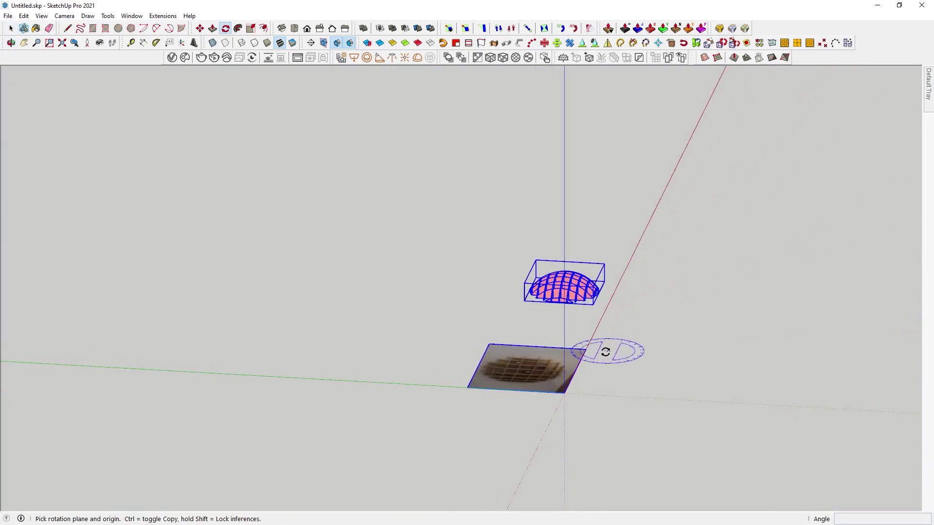
left_click(570, 395)
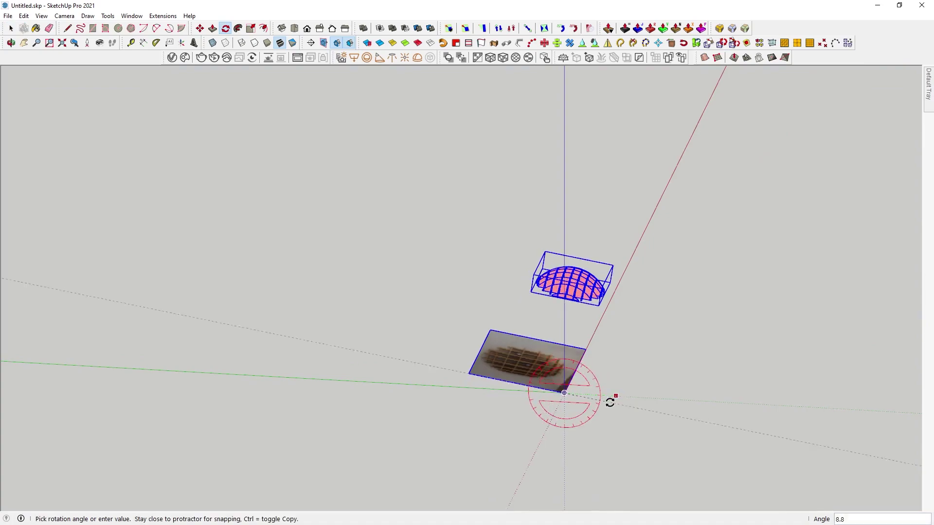
left_click(562, 432)
mouse_move(679, 346)
middle_mouse_down()
mouse_move(270, 389)
mouse_move(340, 381)
middle_mouse_up()
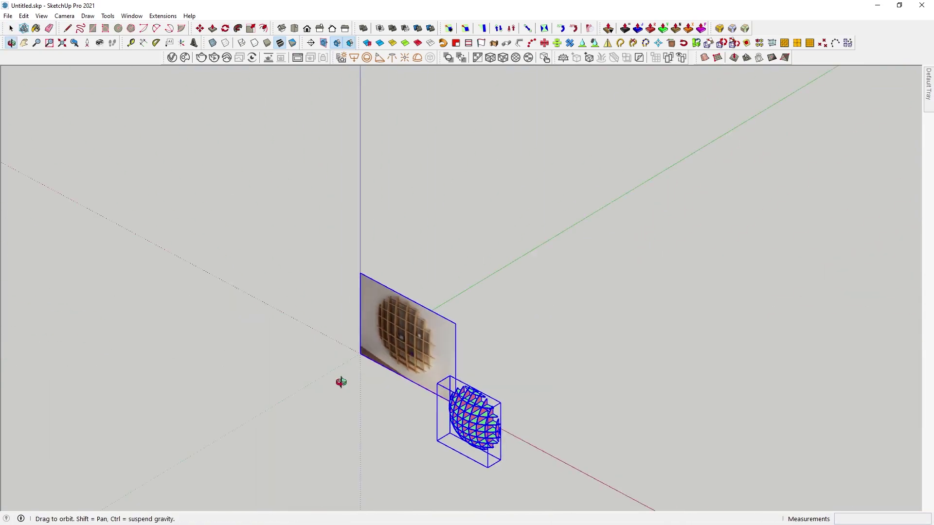
Step: Move the photo and dome about 3655 mm along the red axis
key("m")
left_click_drag(532, 369, 740, 384)
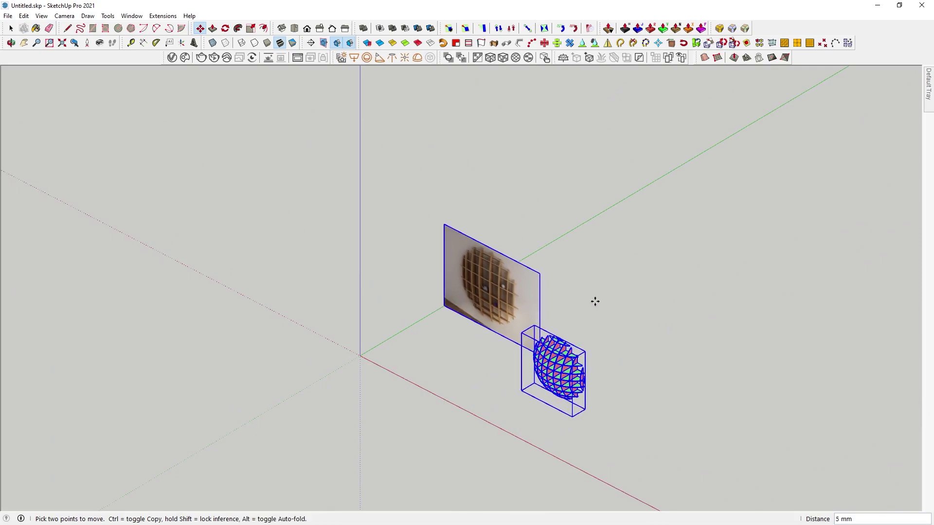
mouse_move(740, 384)
middle_mouse_down("shift")
mouse_move(642, 302)
mouse_move(654, 173)
mouse_move(706, 291)
middle_mouse_up("shift")
scroll(642, 303, "up", 3)
Step: Open and exit the dome group, then view its context menu
double_click(705, 291)
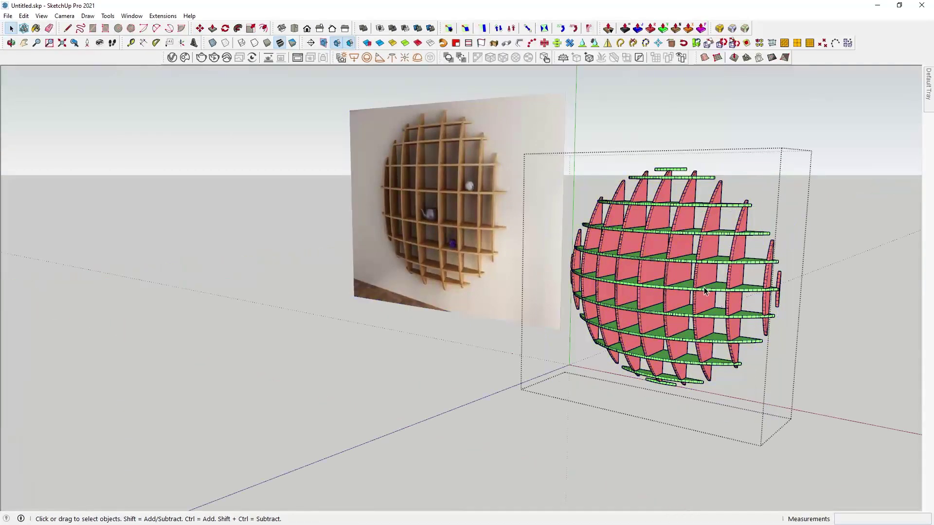
key("Escape")
scroll(699, 292, "up", 3)
scroll(681, 289, "up", 3)
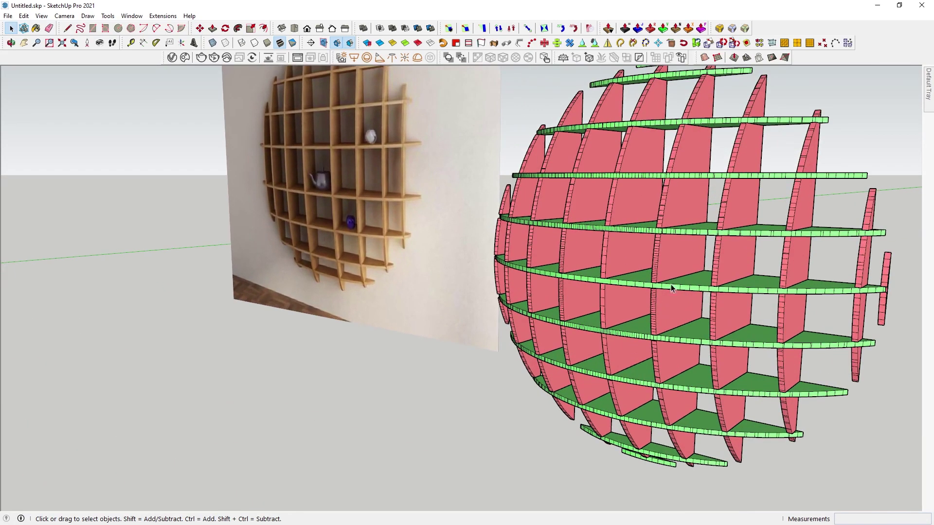
left_click(654, 268)
scroll(654, 268, "down", 1)
right_click(654, 267)
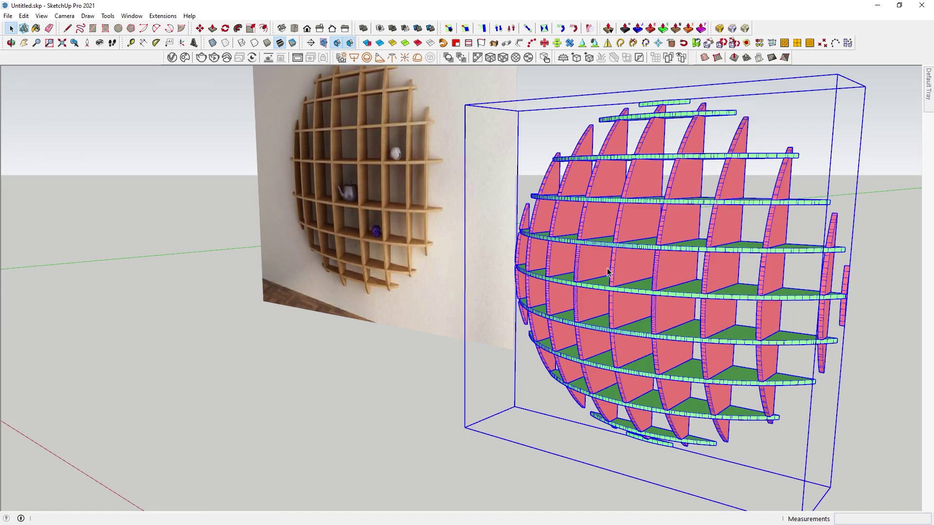
key("Escape")
Step: Drill into the dome's nested inner groups down to a single slice panel
double_click(661, 223)
right_click(669, 246)
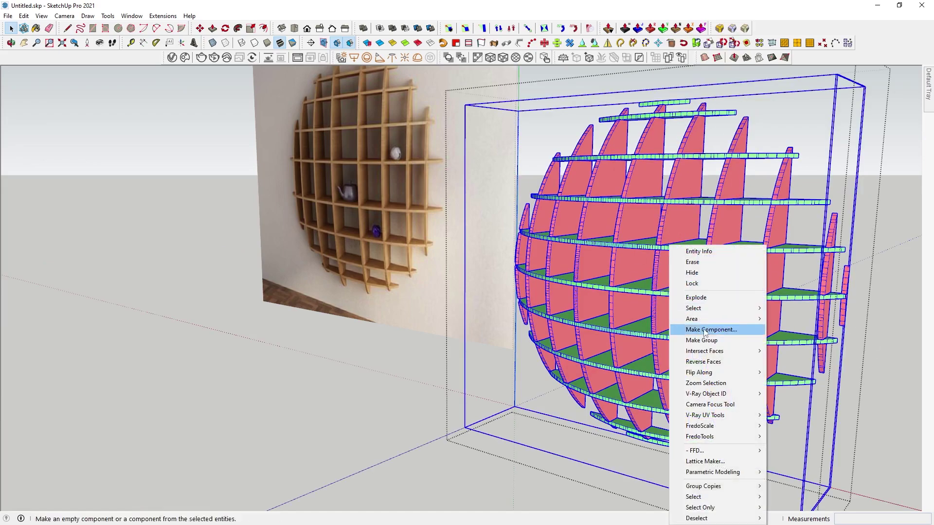
left_click(646, 335)
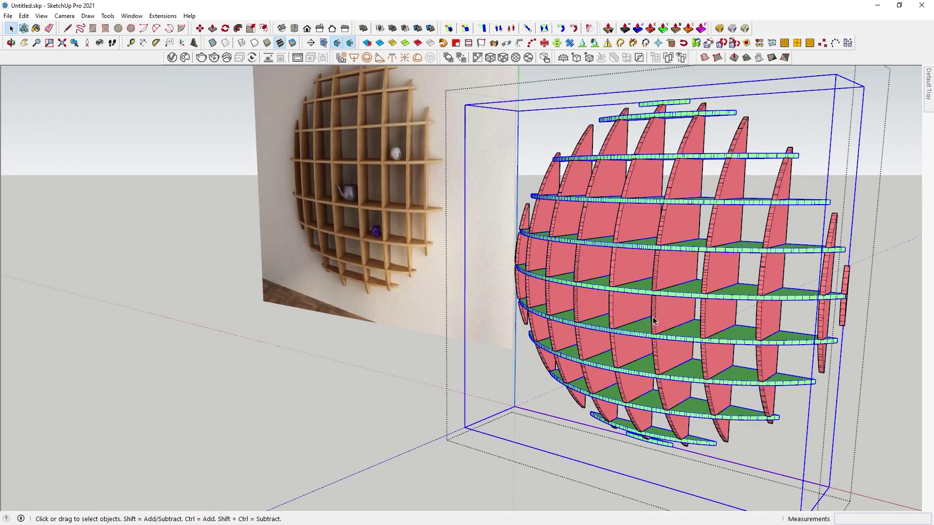
right_click(658, 322)
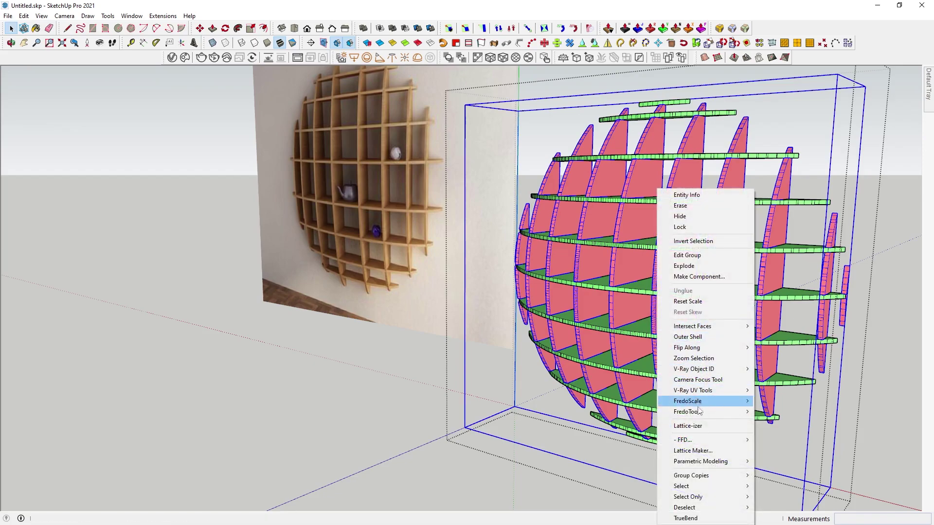
left_click(654, 310)
double_click(654, 310)
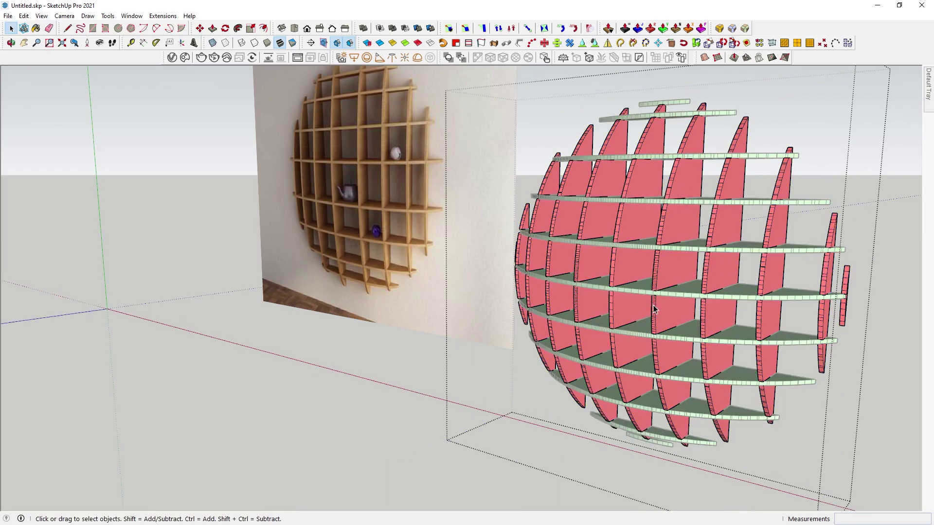
left_click(655, 309)
scroll(654, 310, "down", 3)
scroll(655, 310, "down", 2)
Step: Exit group editing and explode the sphere group into separate slices
key("Escape")
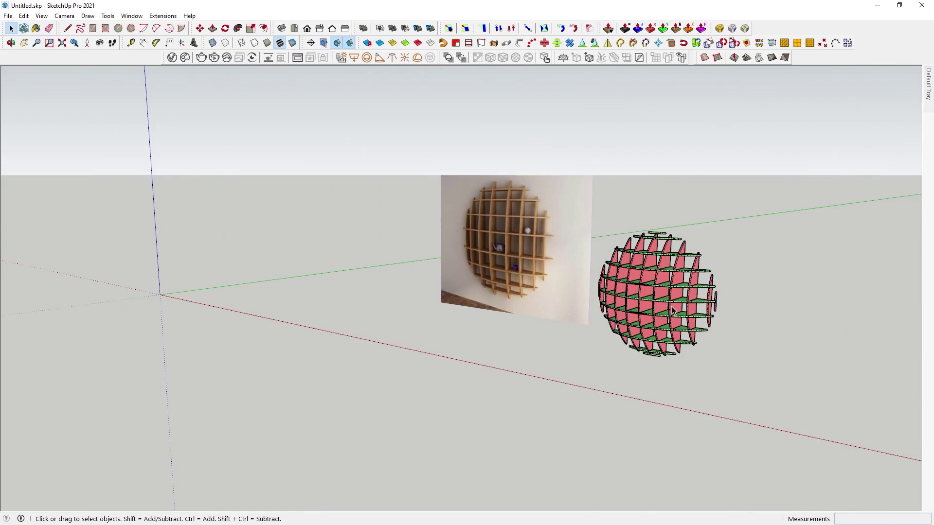
left_click(672, 312)
right_click(671, 314)
left_click(698, 276)
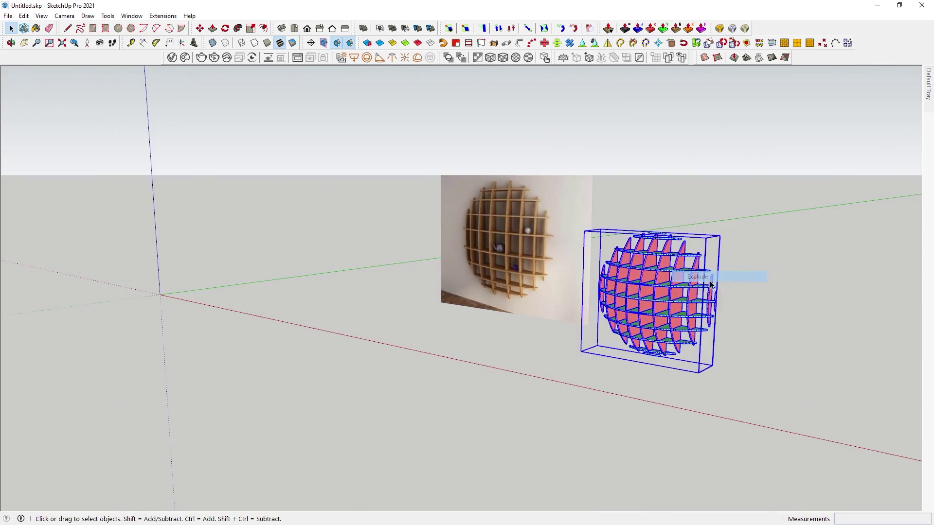
scroll(668, 313, "up", 3)
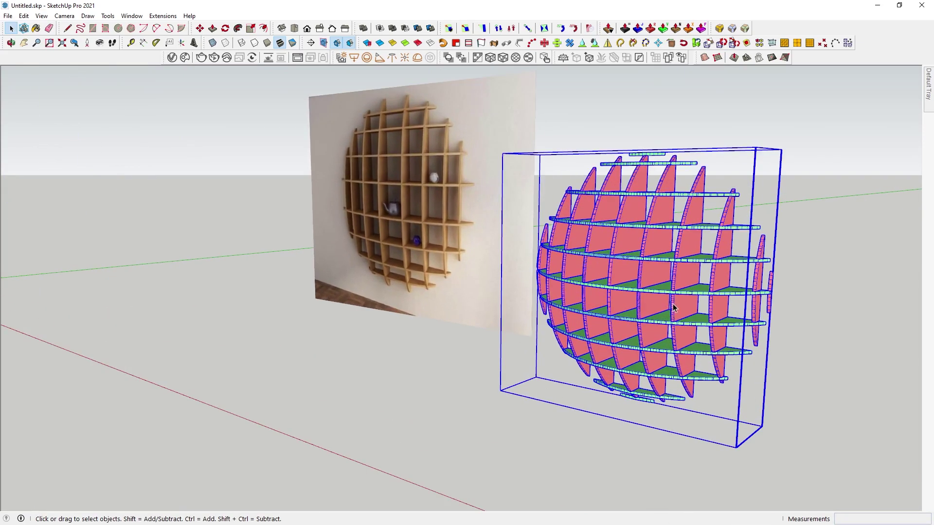
right_click(673, 307)
left_click(710, 76)
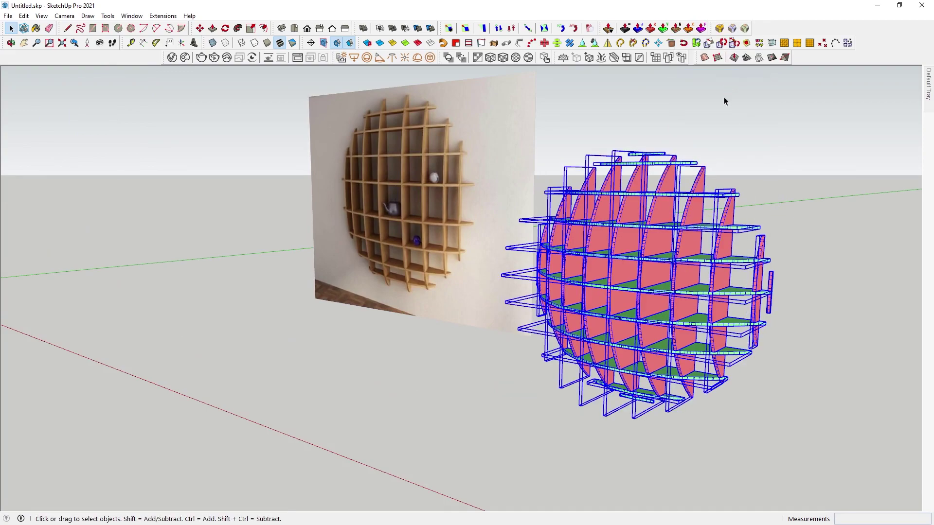
Step: Crossing-select the sphere slices and apply Soften/Smooth Edges to them
right_click(685, 280)
left_click(789, 336)
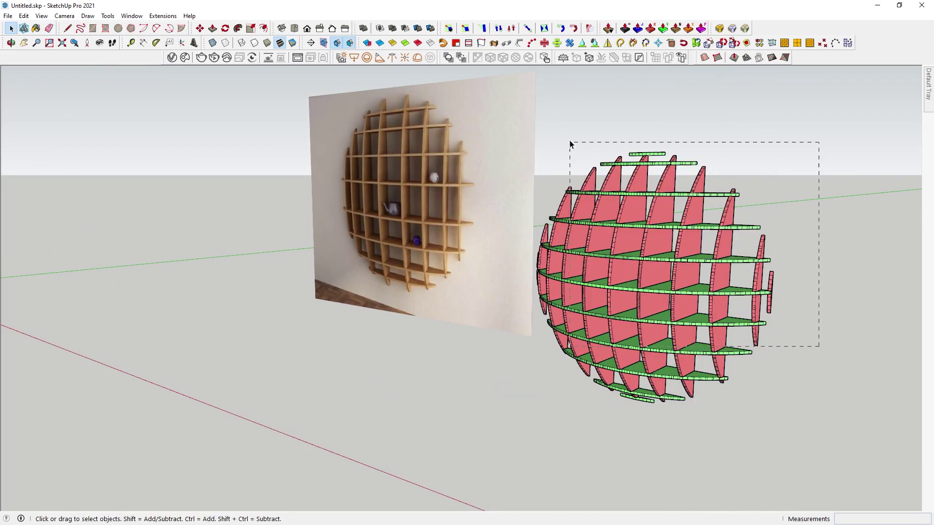
left_click_drag(819, 346, 570, 142)
right_click(621, 290)
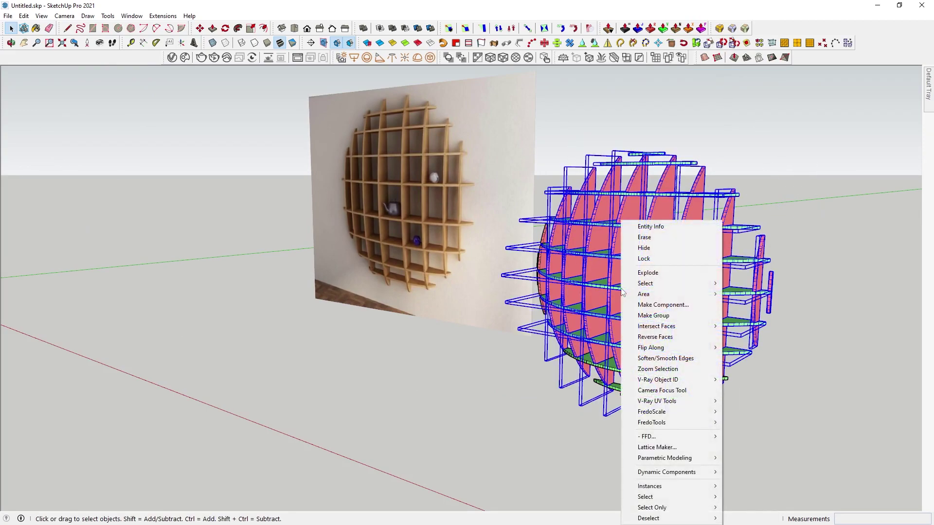
left_click(660, 360)
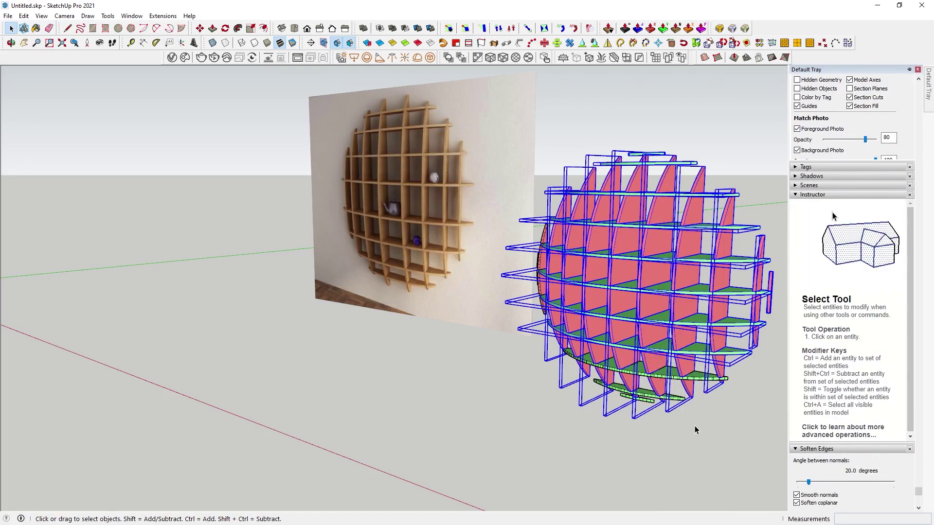
Step: Soften the edges of the lower sphere slices as well
left_click_drag(696, 430, 614, 375)
right_click(649, 382)
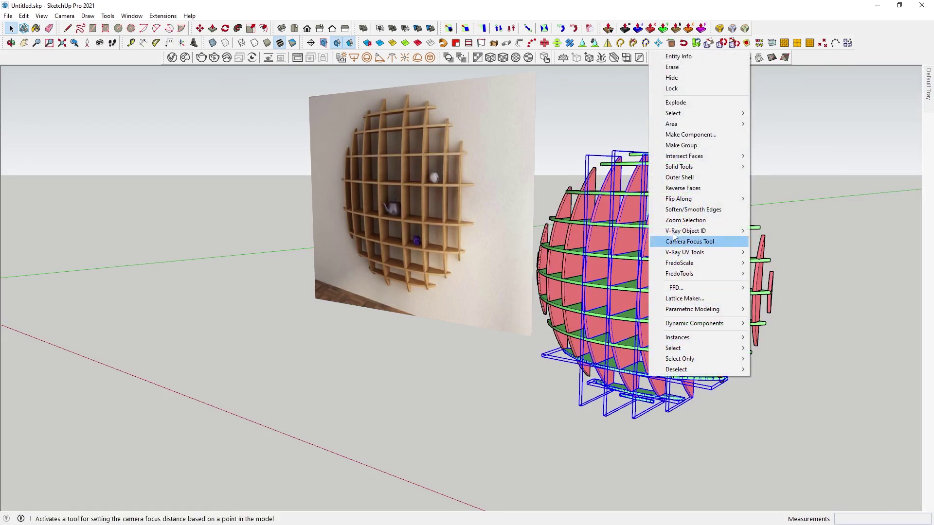
left_click(710, 210)
left_click(714, 418)
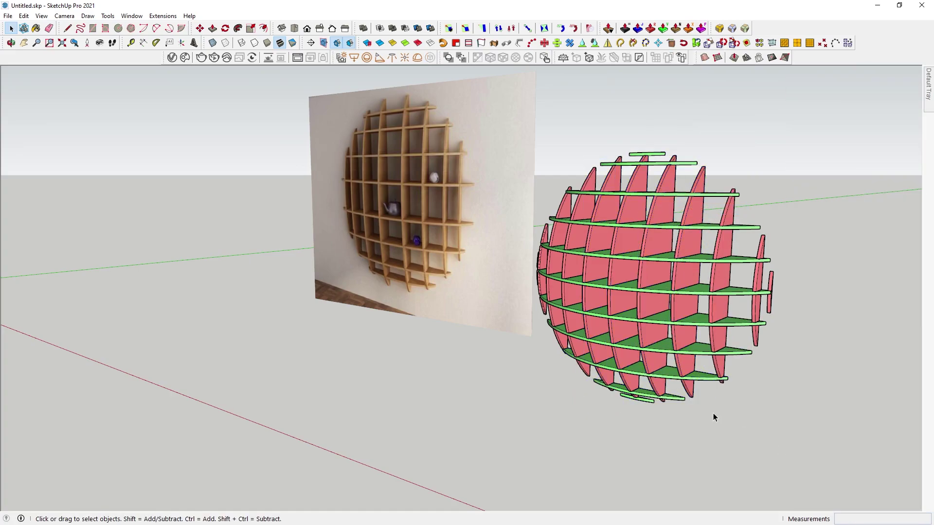
Step: Soften the edges of the slice at the sphere's left edge
middle_click_drag(713, 413, 594, 260)
scroll(595, 260, "up", 3)
left_click(468, 292)
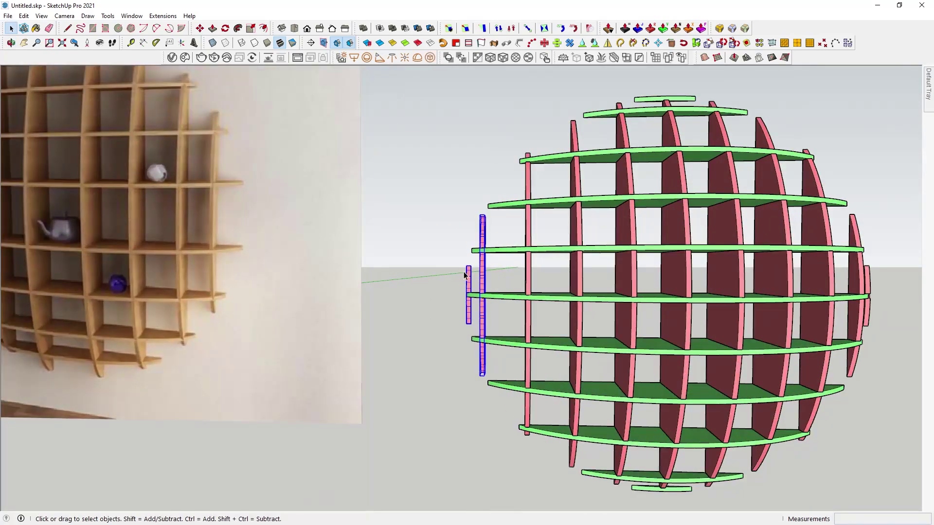
right_click(468, 292)
left_click(512, 358)
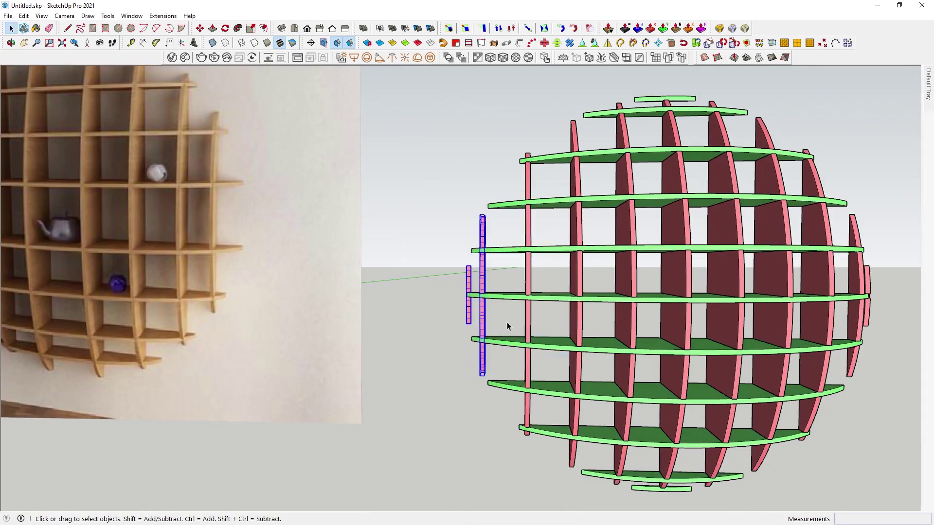
mouse_move(532, 276)
middle_mouse_down()
mouse_move(411, 298)
mouse_move(559, 315)
mouse_move(580, 371)
middle_mouse_up()
scroll(410, 298, "down", 3)
left_click(629, 323)
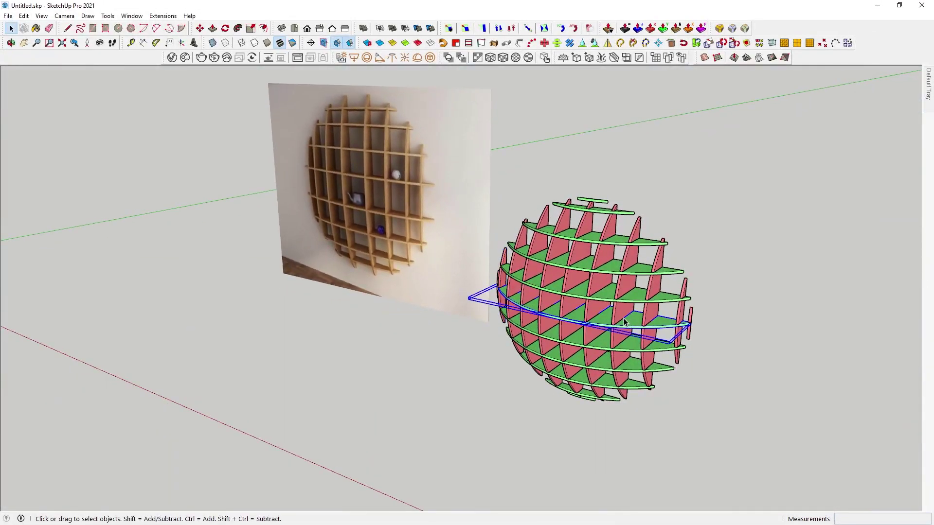
Step: Open the V-Ray Asset Editor, view Render settings, and open the Chaos Cosmos browser
left_click(172, 58)
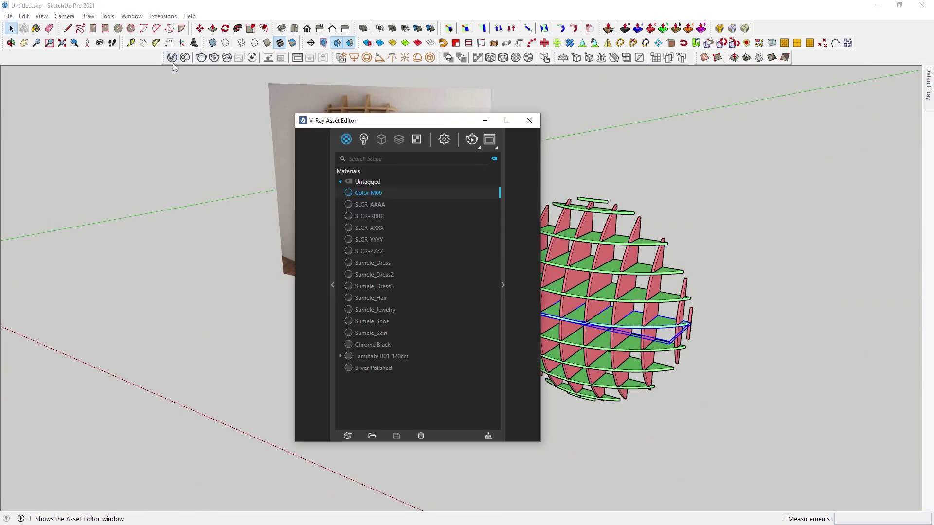
mouse_move(352, 120)
left_mouse_down()
mouse_move(537, 75)
mouse_move(373, 101)
left_mouse_up()
left_click(614, 99)
left_click(349, 257)
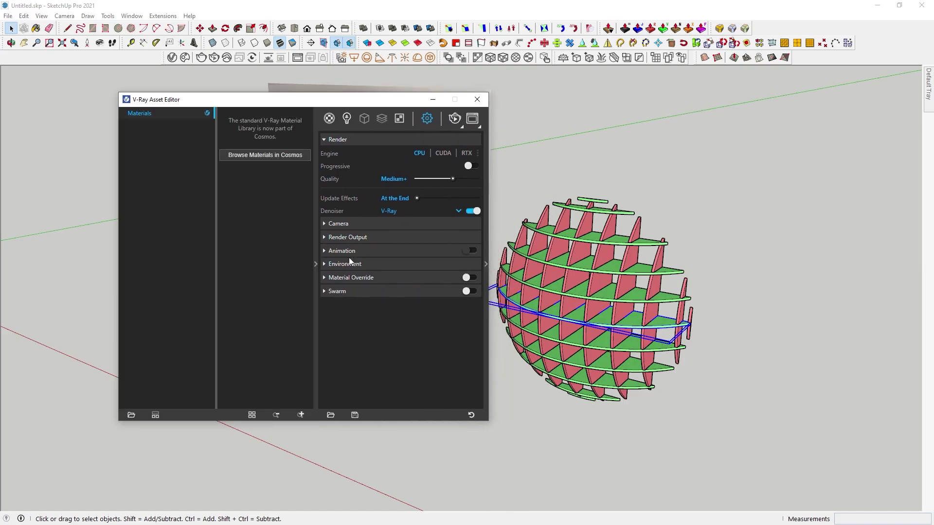
left_click(295, 154)
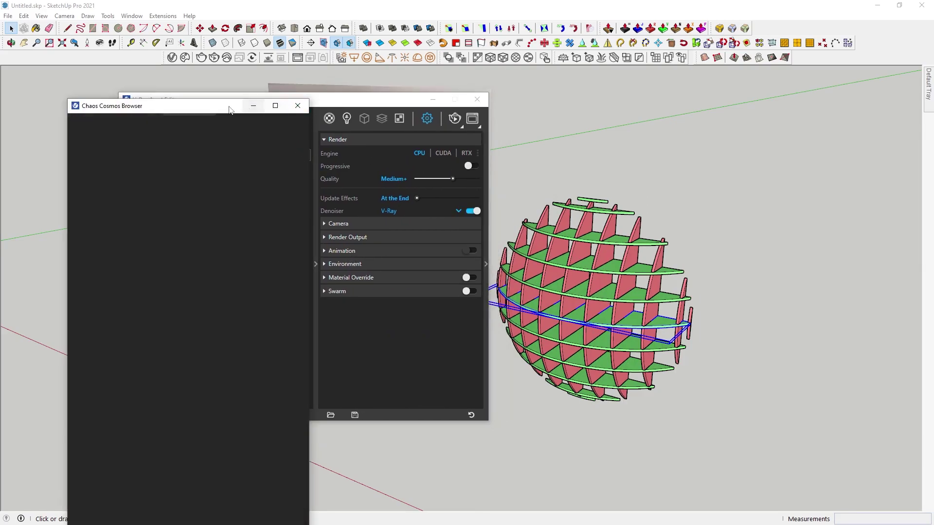
left_click_drag(254, 103, 200, 103)
mouse_move(322, 102)
left_mouse_down()
mouse_move(749, 140)
mouse_move(657, 118)
left_mouse_up()
Step: Return to the Materials list, close Cosmos, and collapse the library panels
left_click(636, 147)
left_click_drag(165, 105, 210, 88)
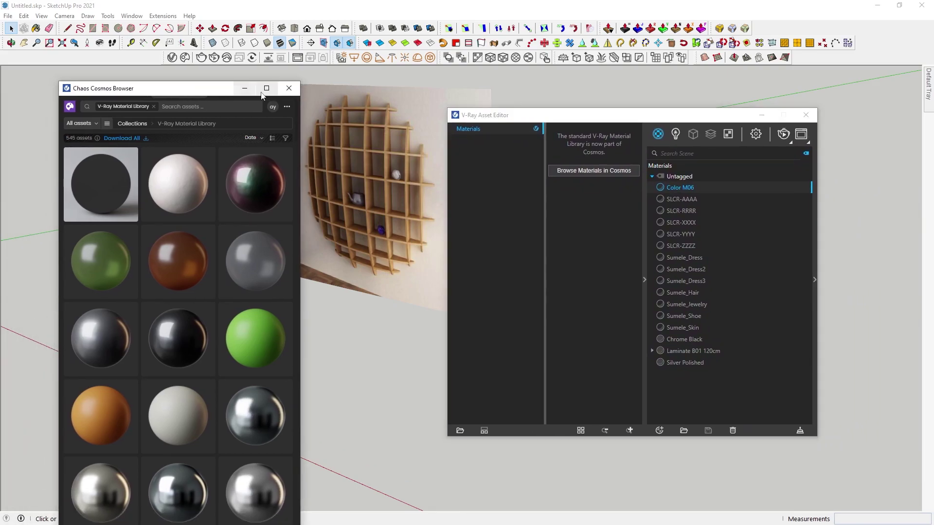
left_click(289, 89)
left_click_drag(666, 118, 287, 150)
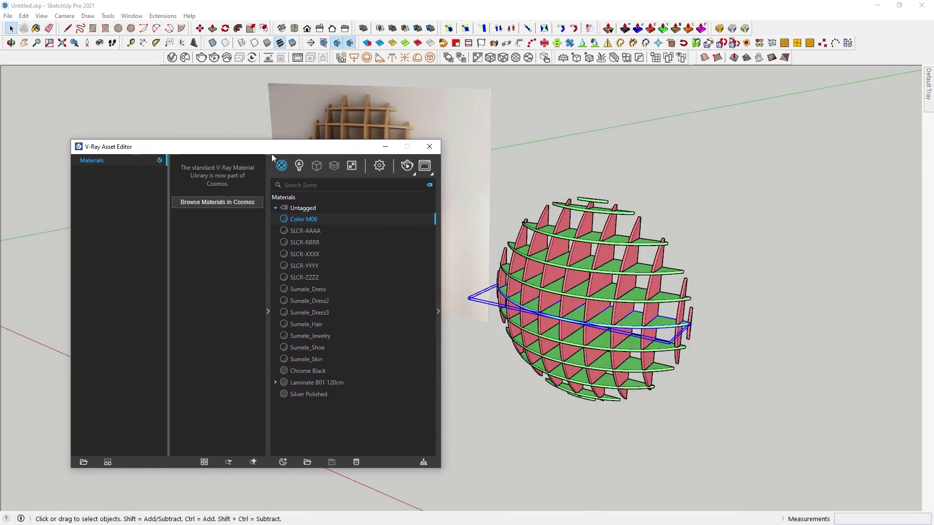
left_click(267, 314)
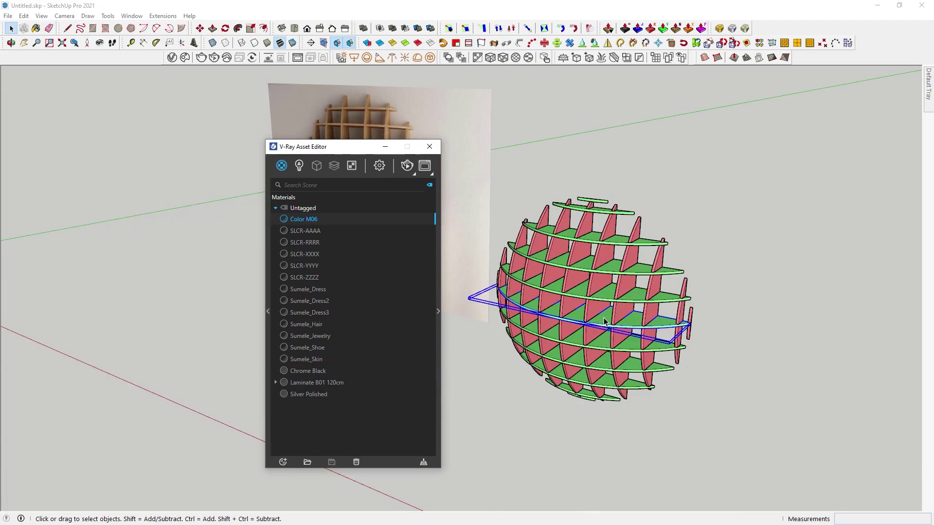
Step: Apply the Laminate B01 120cm material to the selected shelf ring
left_click(328, 382)
right_click(328, 383)
left_click(372, 275)
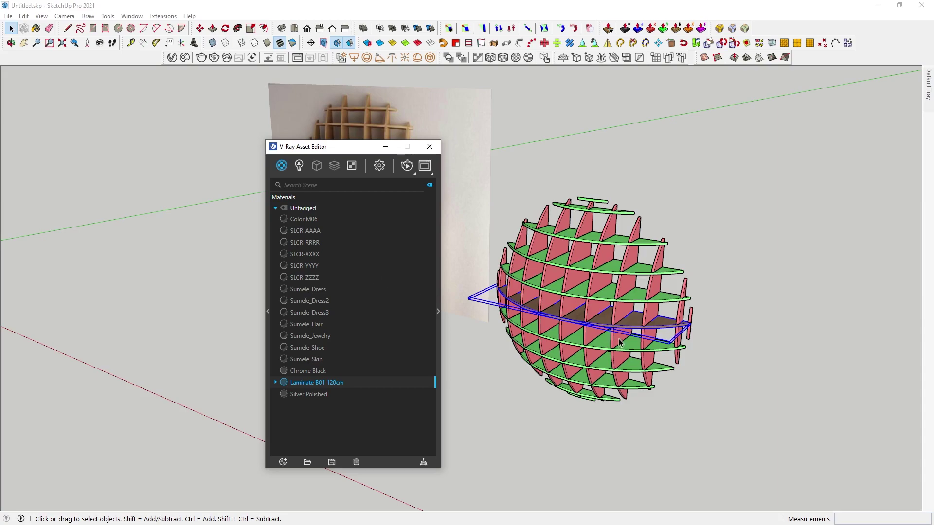
scroll(590, 302, "up", 5)
left_click(386, 146)
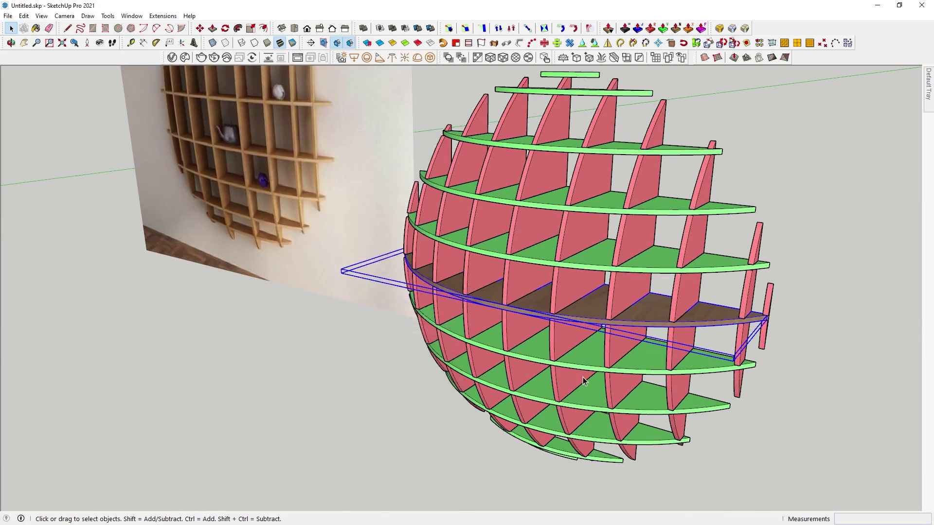
Step: Paint the lower shelf rings, the front pink fins and the green lower shelves with laminate
key("b")
left_click(590, 346)
left_click(599, 383)
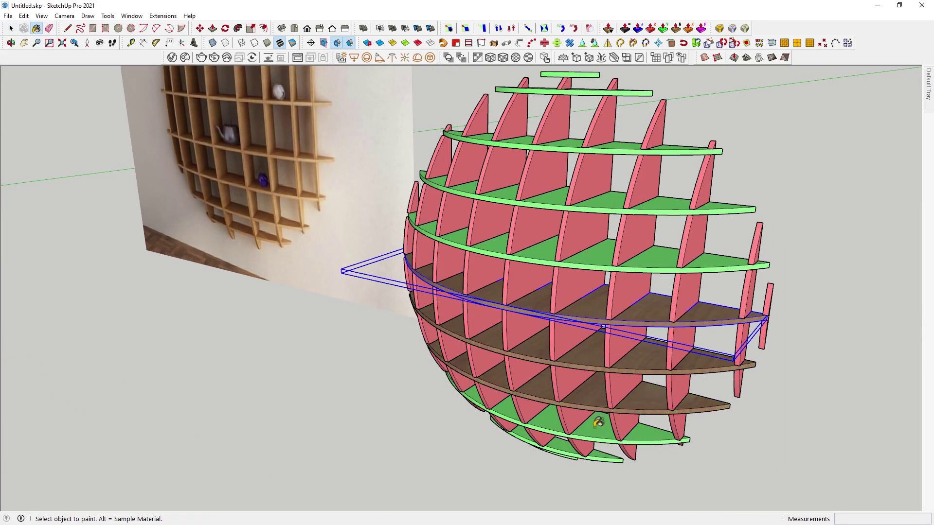
left_click(599, 422)
left_click(606, 389)
left_click(560, 383)
left_click(522, 377)
left_click(480, 357)
left_click(448, 297)
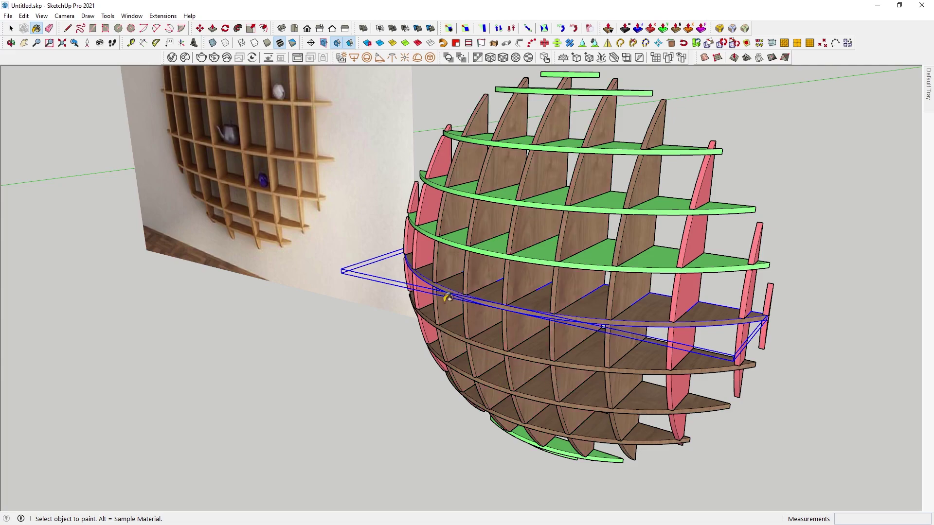
left_click(417, 225)
left_click(429, 242)
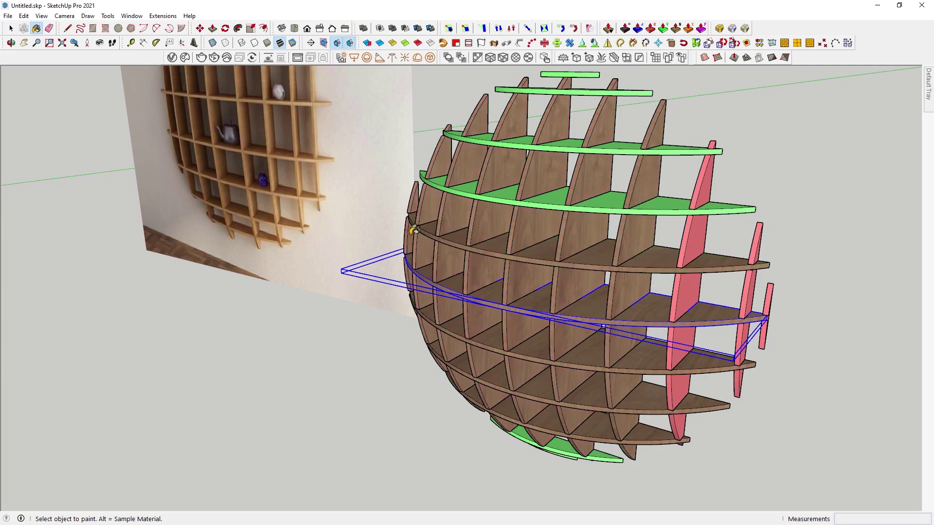
Step: Paint the left fins, upper ring, top bars, right-side fins and bottom slices with laminate
left_click(509, 197)
left_click(568, 144)
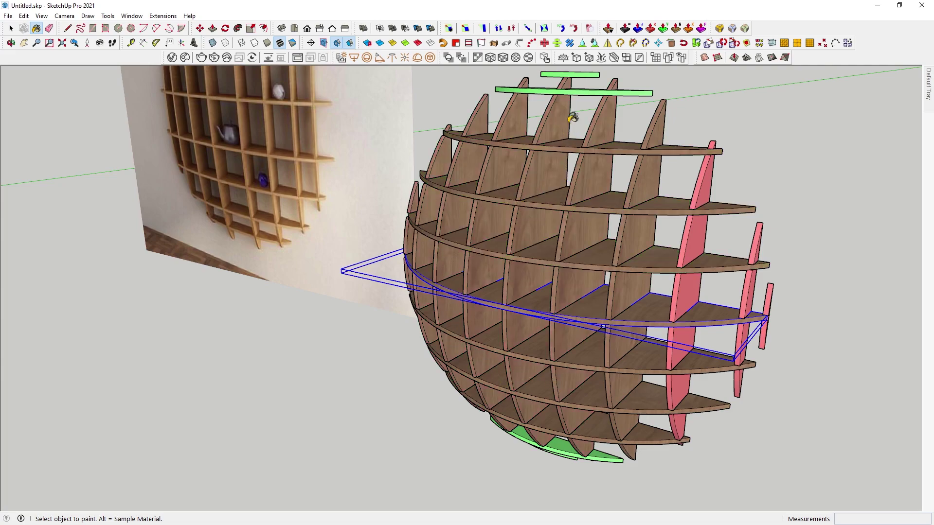
left_click(589, 75)
left_click(594, 93)
left_click(698, 246)
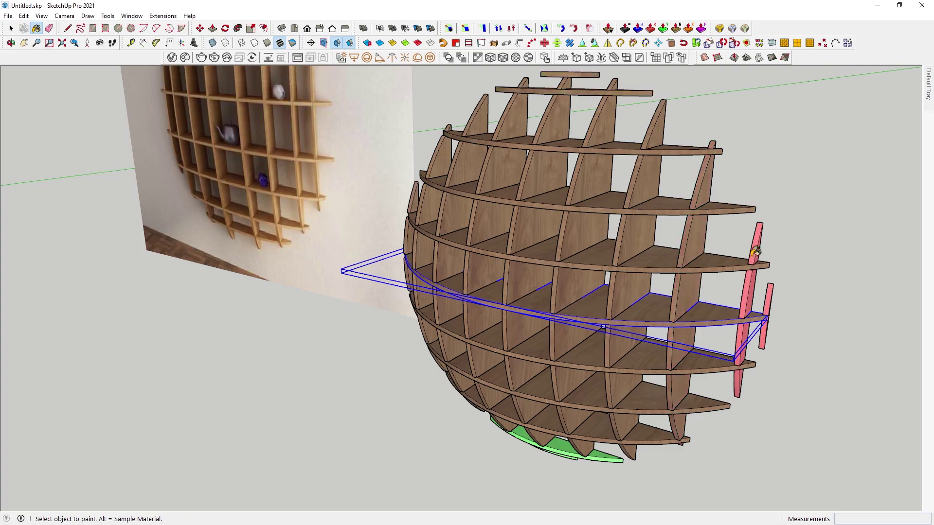
left_click(754, 251)
left_click(769, 307)
left_click(601, 448)
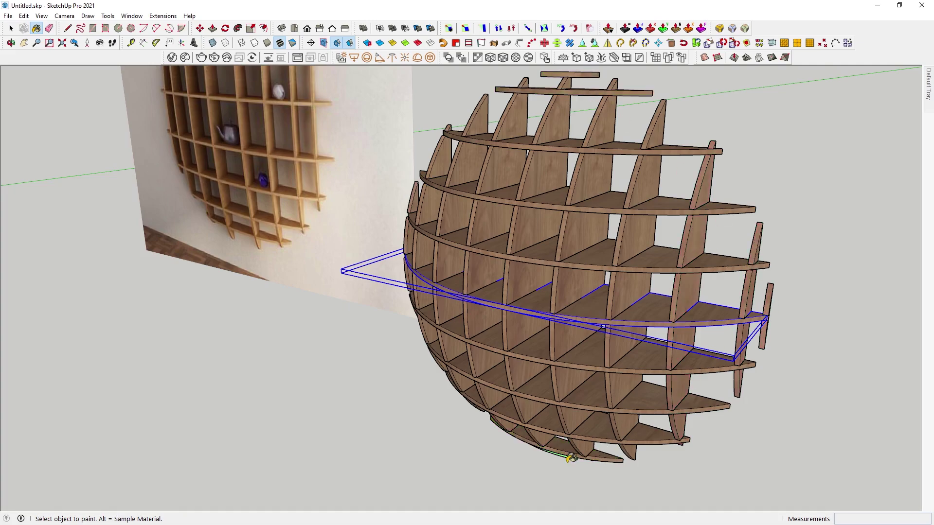
middle_click_drag(602, 448, 561, 492)
left_click(561, 493)
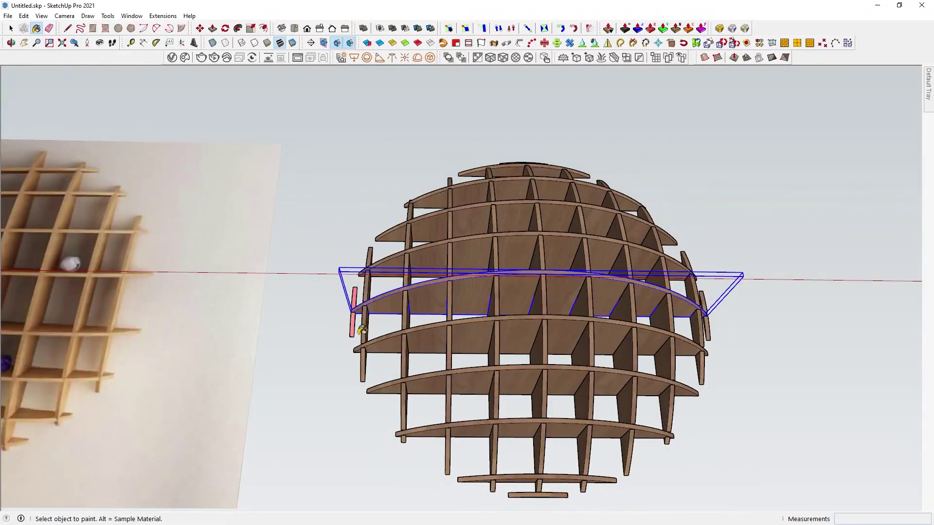
left_click(354, 311)
mouse_move(358, 317)
middle_mouse_down()
mouse_move(438, 292)
mouse_move(681, 302)
middle_mouse_up()
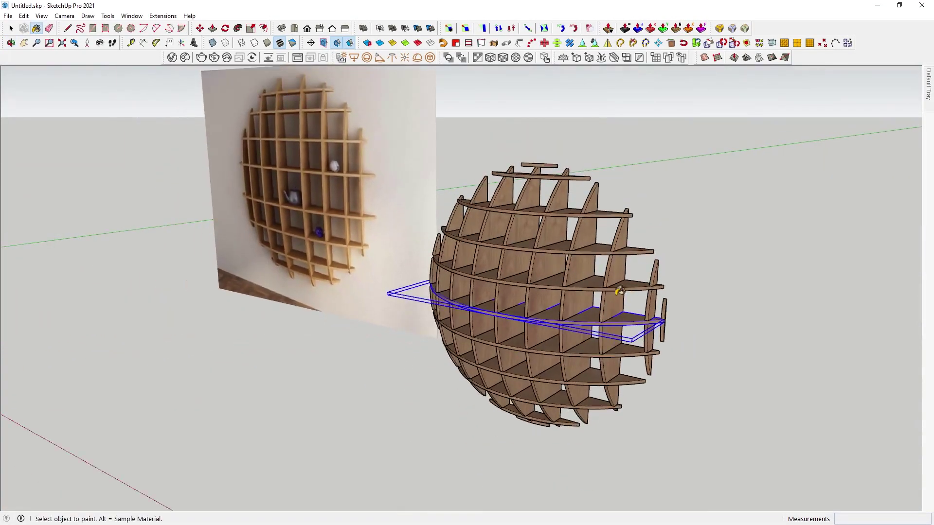
Step: Combine all the selected sphere slices into a single group
key("space")
scroll(716, 304, "down", 2)
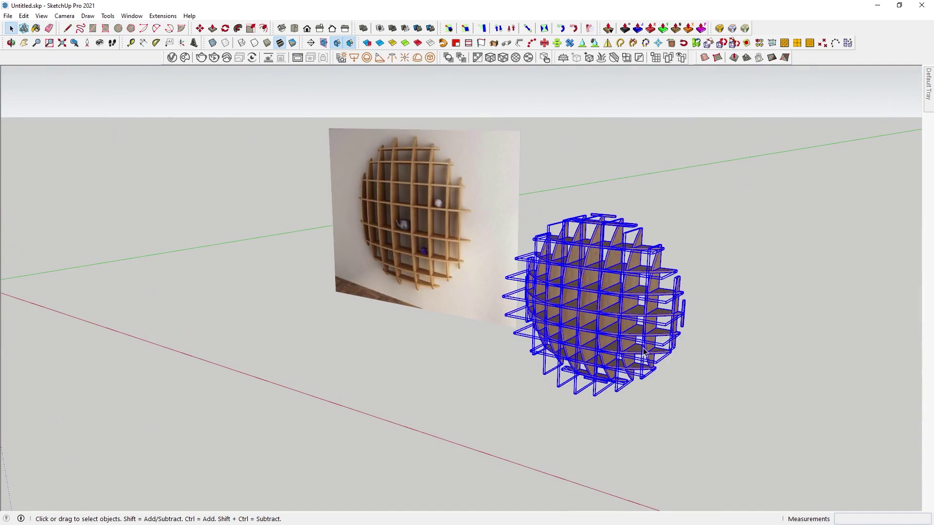
right_click(627, 323)
left_click(677, 113)
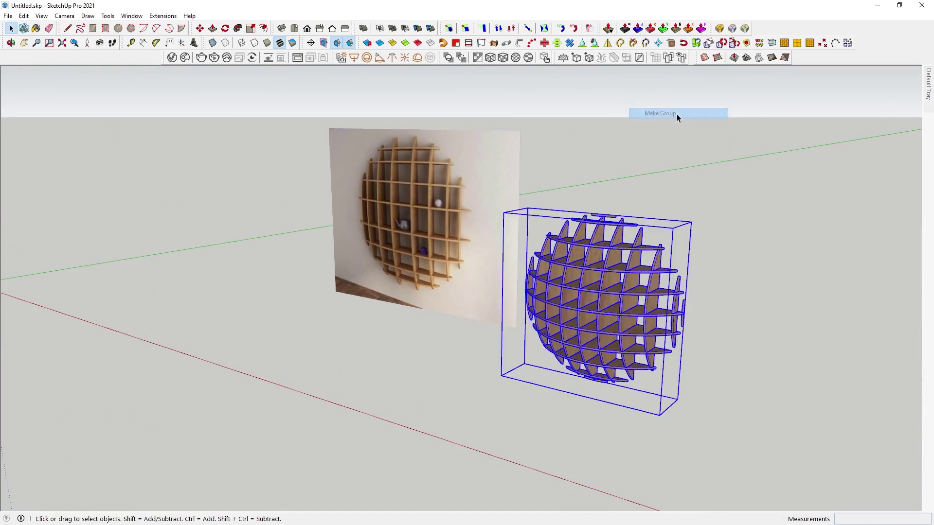
Step: Preview the grouped shelf in a V-Ray interactive render from several angles, then stop rendering
mouse_move(677, 114)
middle_mouse_down()
mouse_move(736, 243)
mouse_move(672, 320)
mouse_move(608, 292)
middle_mouse_up()
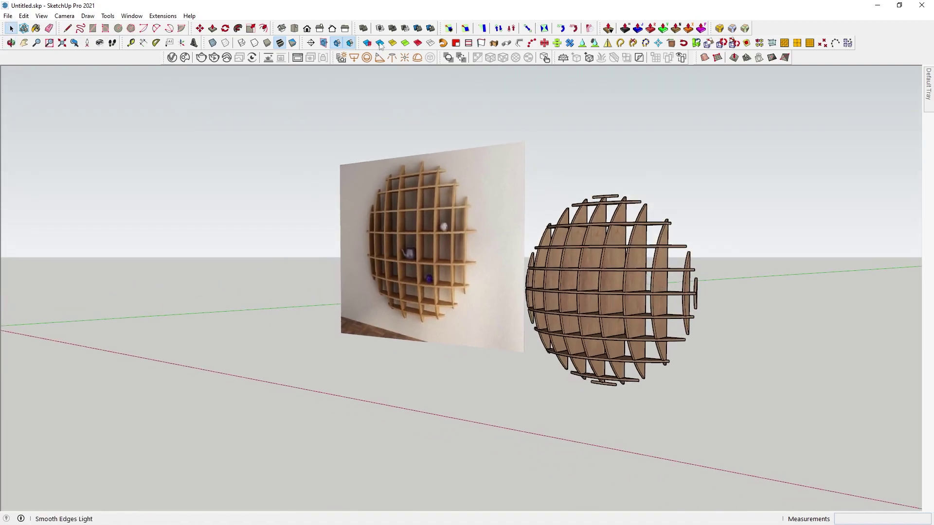
left_click(268, 57)
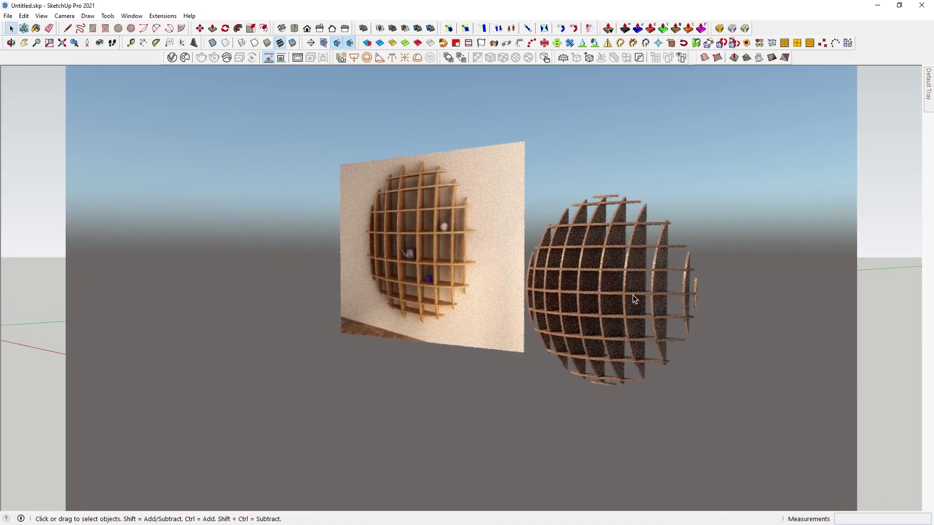
mouse_move(632, 294)
middle_mouse_down()
mouse_move(627, 325)
mouse_move(674, 312)
mouse_move(571, 256)
middle_mouse_up()
mouse_move(446, 210)
middle_mouse_down()
mouse_move(765, 332)
mouse_move(703, 359)
mouse_move(567, 323)
middle_mouse_up()
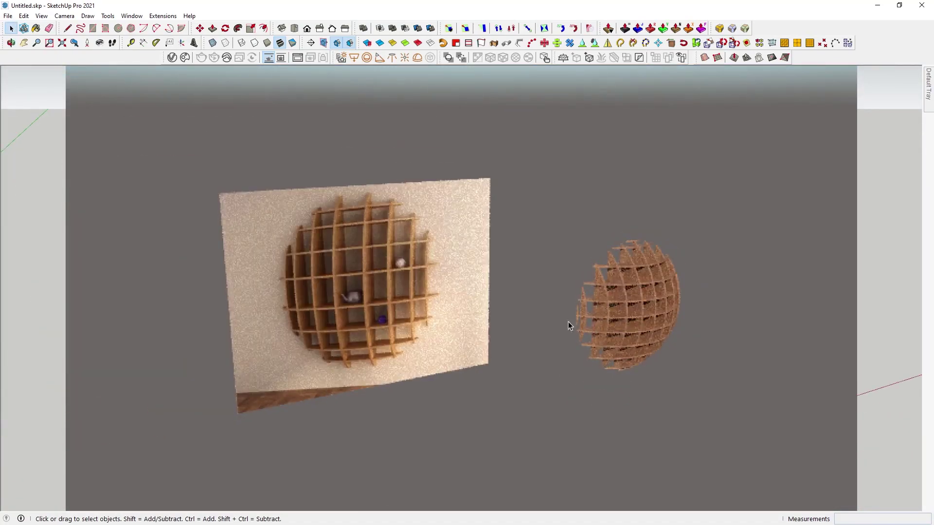
scroll(647, 328, "up", 3)
scroll(650, 334, "down", 2)
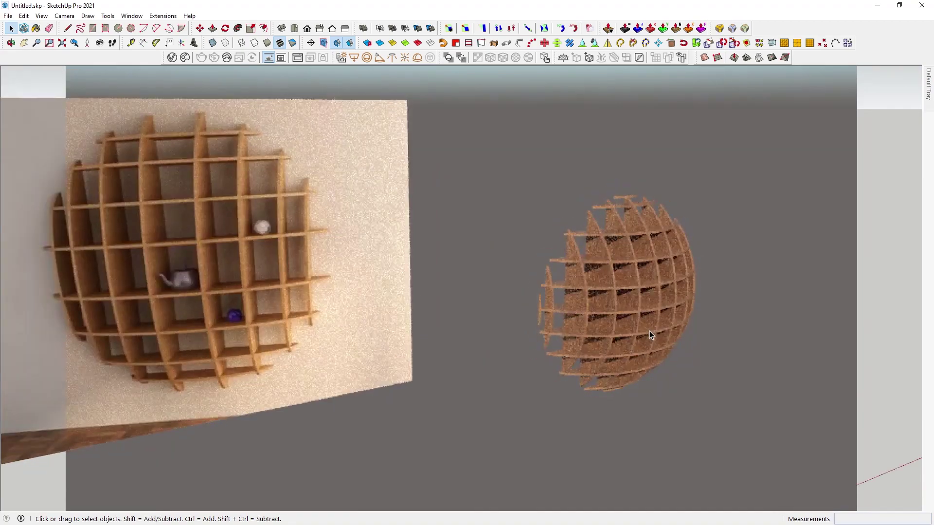
middle_click_drag(658, 335, 441, 245)
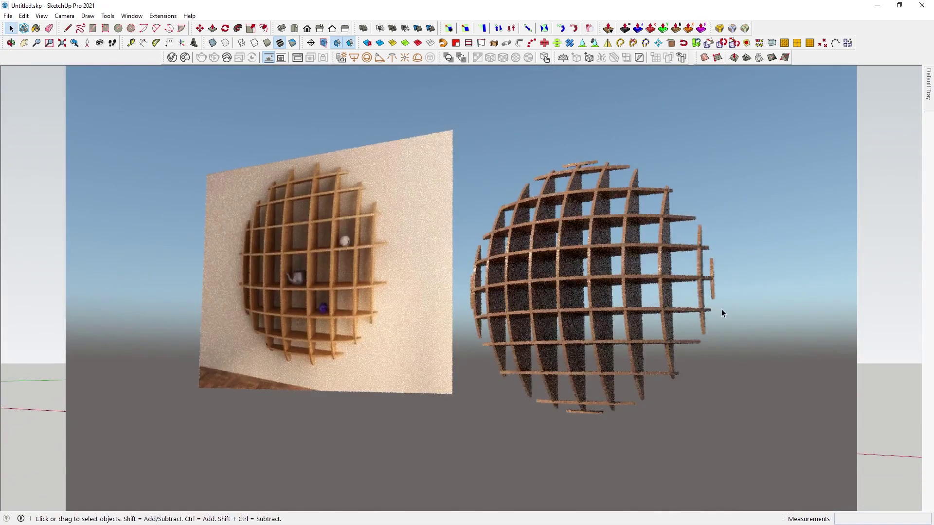
mouse_move(722, 309)
middle_mouse_down()
mouse_move(598, 243)
mouse_move(460, 285)
mouse_move(629, 156)
middle_mouse_up()
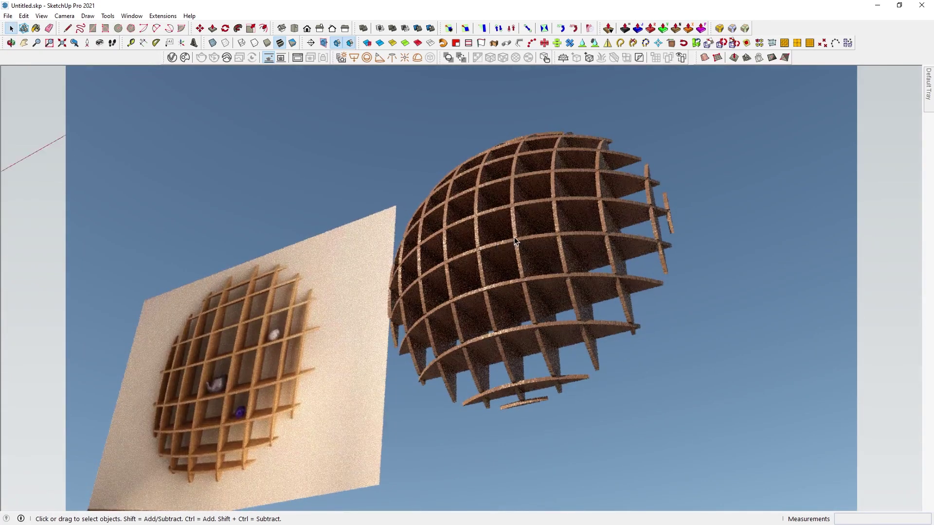
scroll(499, 245, "up", 2)
mouse_move(513, 241)
middle_mouse_down()
mouse_move(538, 225)
mouse_move(462, 401)
mouse_move(477, 385)
mouse_move(545, 372)
mouse_move(611, 365)
mouse_move(676, 373)
mouse_move(754, 321)
mouse_move(659, 355)
middle_mouse_up()
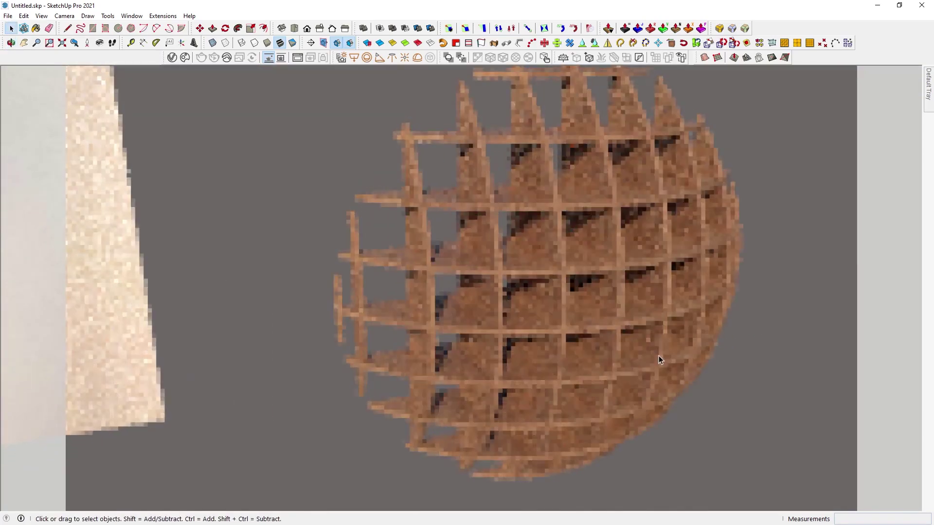
scroll(658, 356, "down", 2)
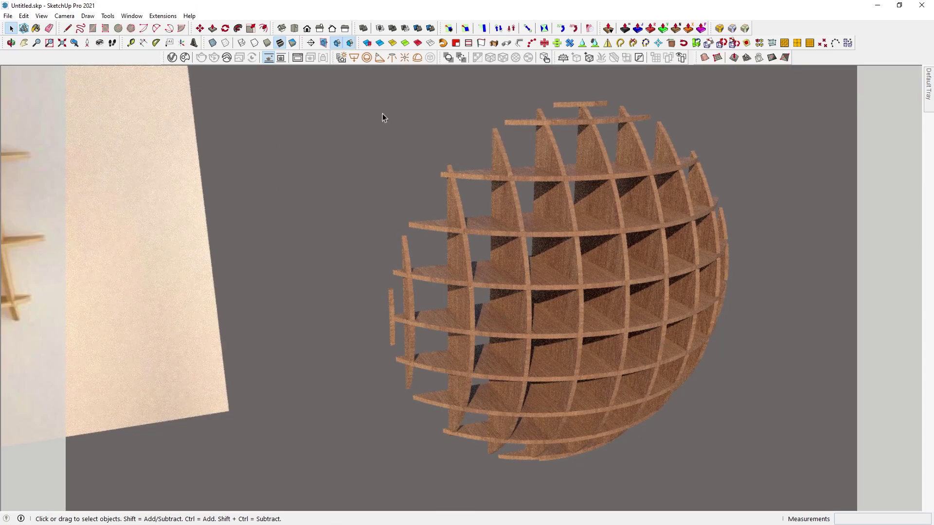
left_click(269, 58)
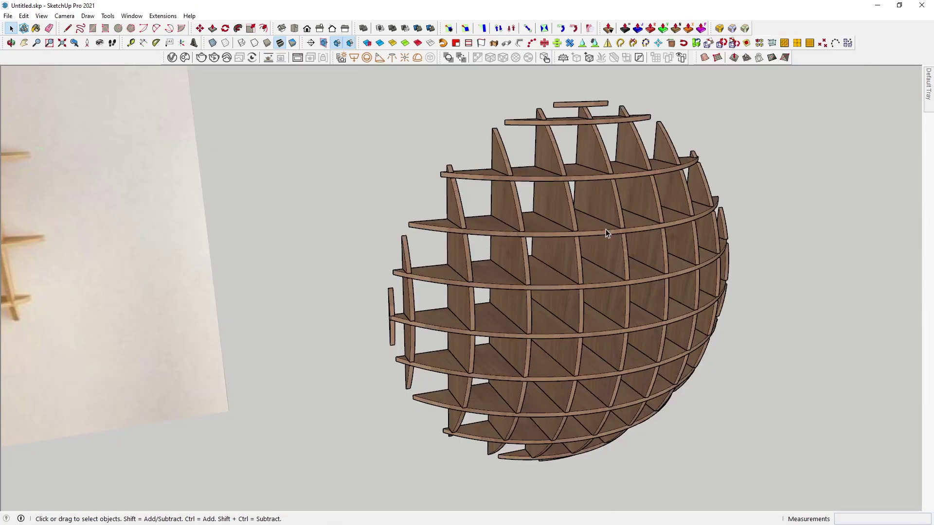